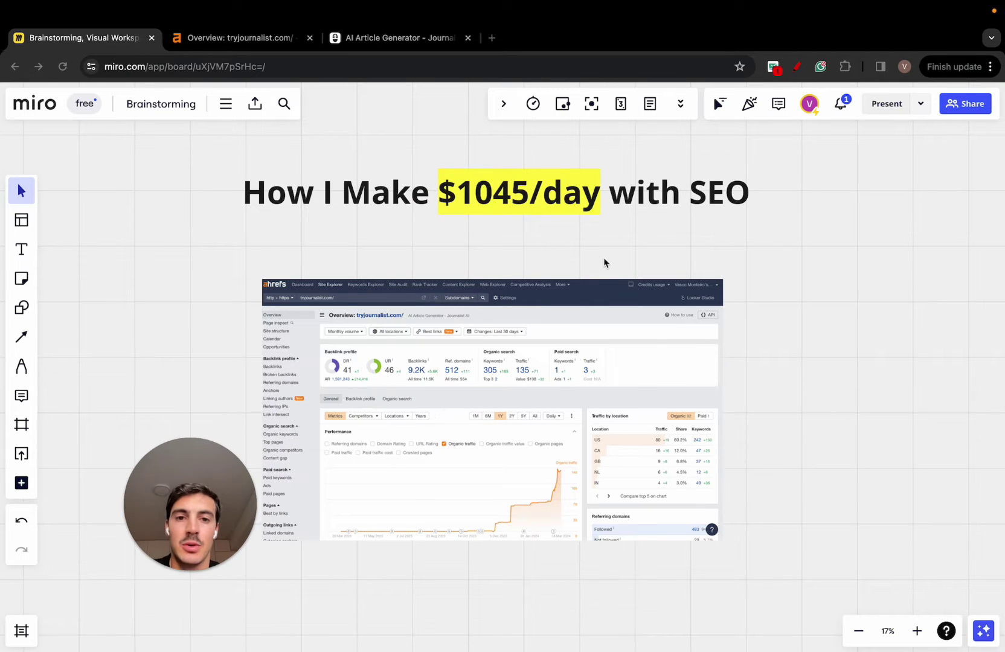
- Select Miro's Pen tool, then bring up the Journalist AI home page in the other tab
{"action": "left_click", "coordinate": [605, 263]}
{"action": "left_click", "coordinate": [22, 365]}
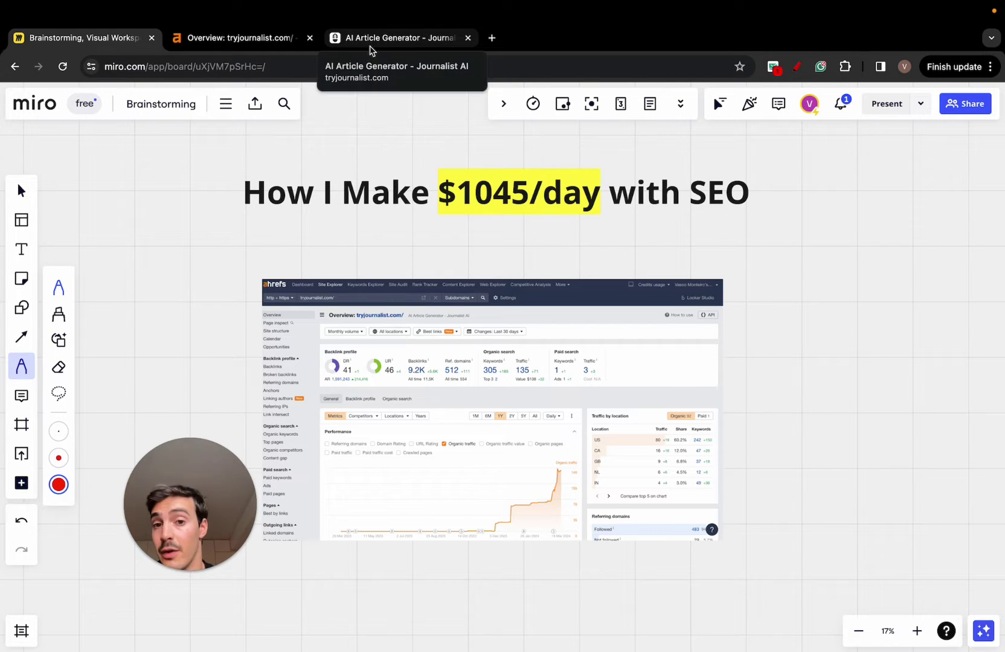
{"action": "left_click", "coordinate": [371, 40]}
{"action": "left_click", "coordinate": [265, 100]}
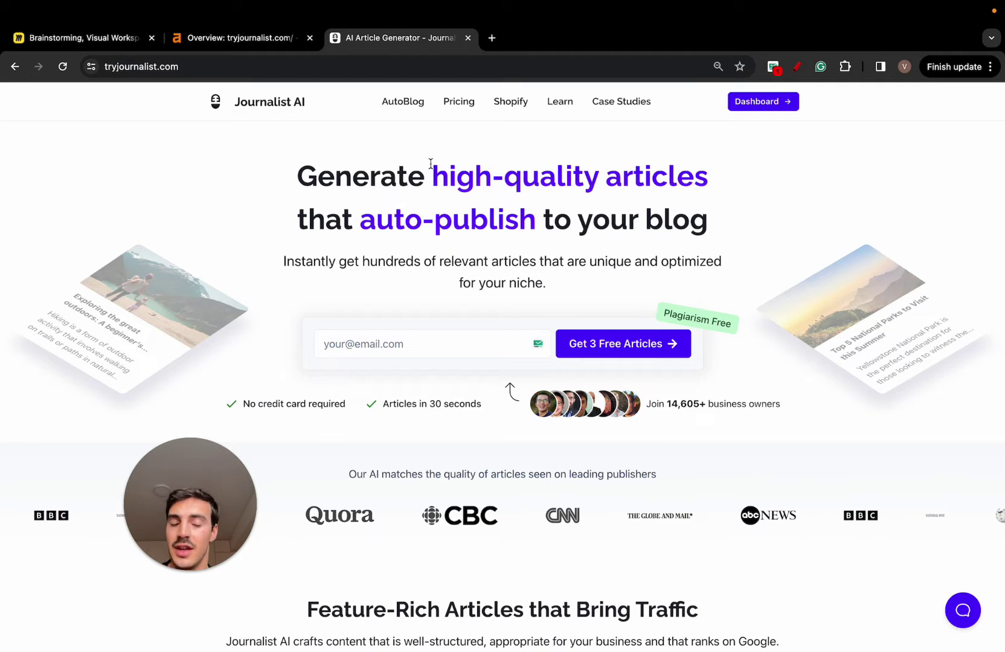
- Filter the article history by name 'golden' and open the latest Golden Retriever Grooming batch
{"action": "left_click", "coordinate": [742, 103]}
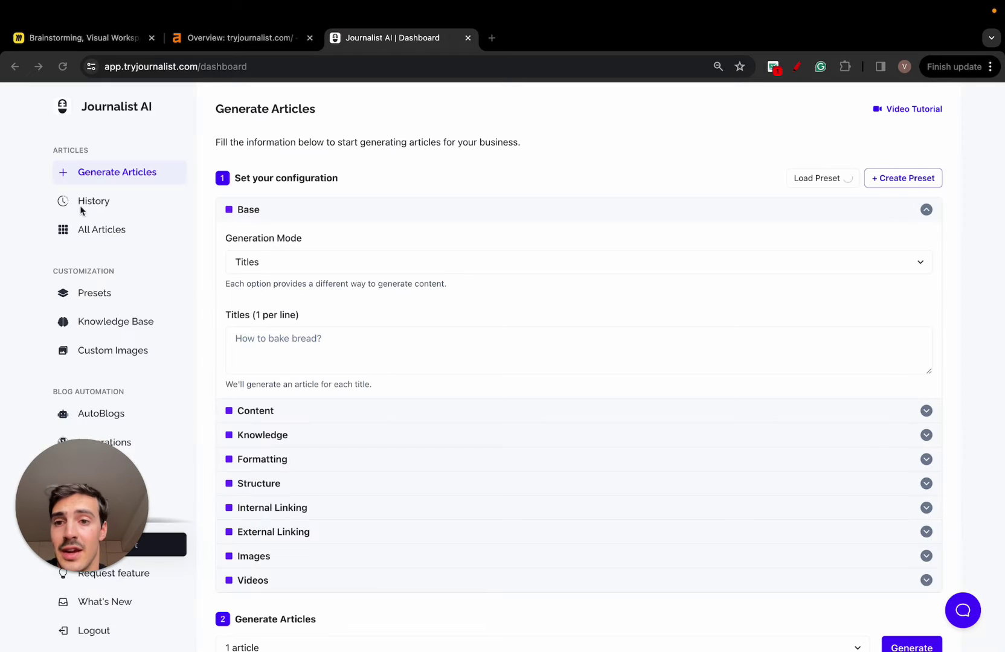
{"action": "left_click", "coordinate": [139, 204]}
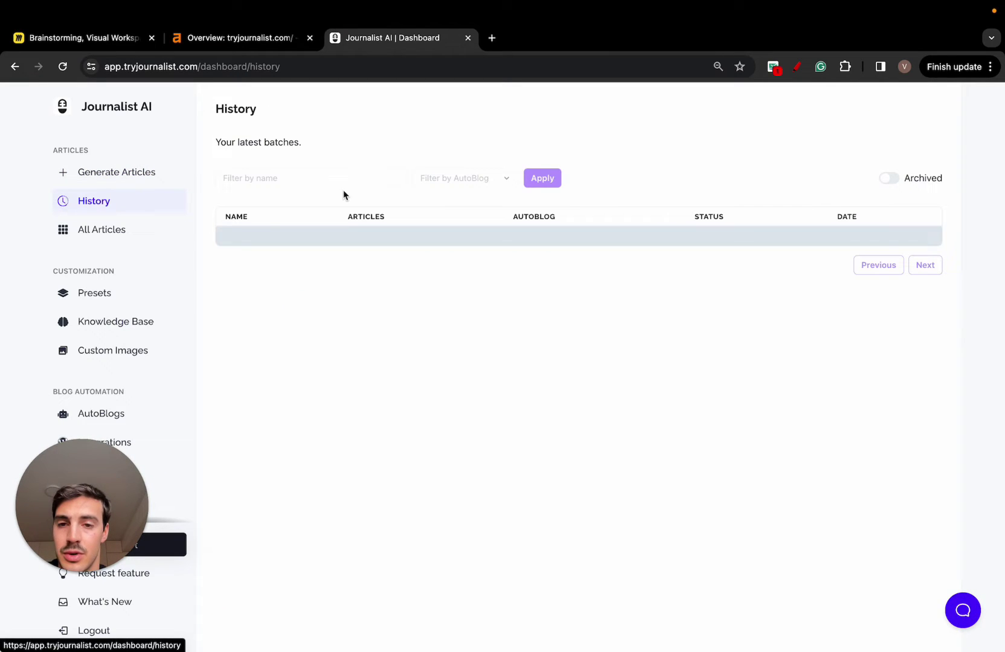
{"action": "left_click", "coordinate": [322, 178]}
{"action": "type", "text": "gol"}
{"action": "left_click", "coordinate": [314, 207]}
{"action": "left_click", "coordinate": [541, 185]}
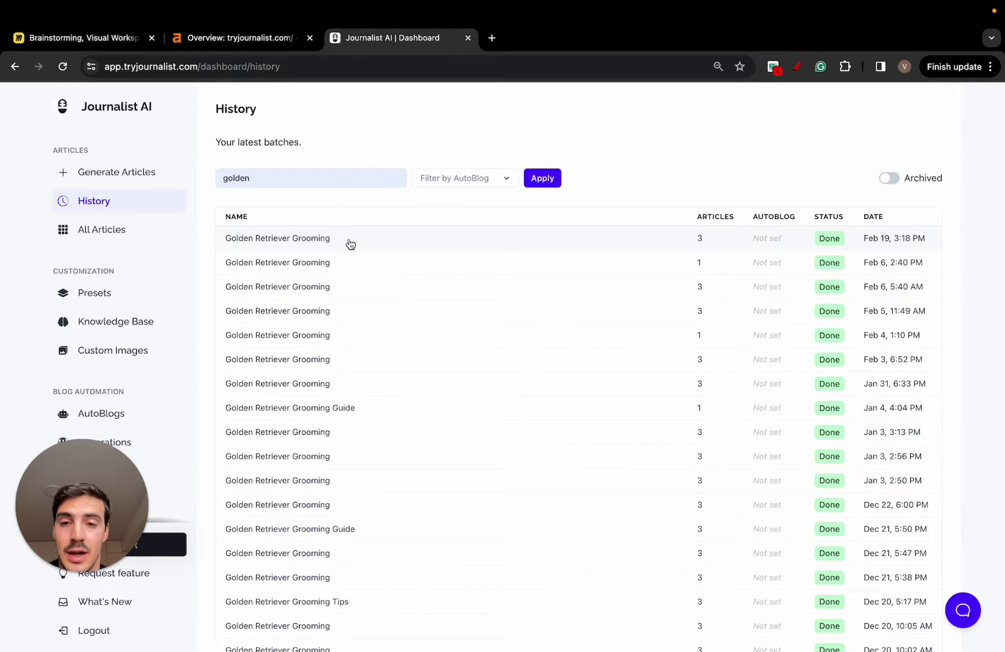
{"action": "left_click", "coordinate": [350, 244]}
{"action": "left_click", "coordinate": [822, 326]}
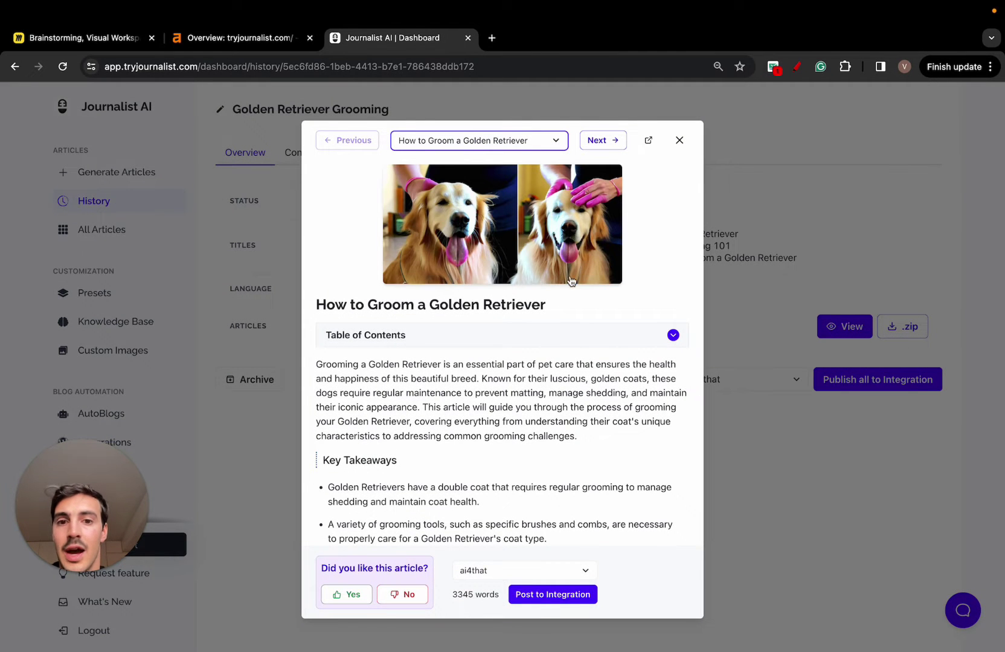
{"action": "scroll", "coordinate": [464, 261], "scroll_direction": "down", "scroll_amount": 3}
{"action": "left_click", "coordinate": [496, 246]}
{"action": "left_click", "coordinate": [496, 243]}
{"action": "scroll", "coordinate": [496, 241], "scroll_direction": "down", "scroll_amount": 4}
{"action": "scroll", "coordinate": [496, 242], "scroll_direction": "down", "scroll_amount": 7}
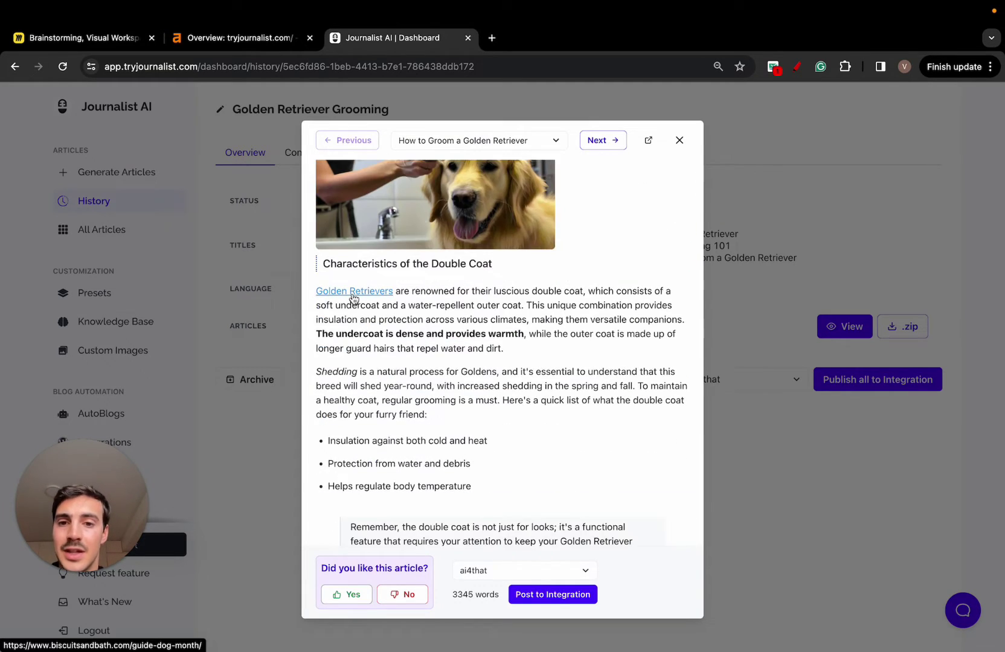
{"action": "scroll", "coordinate": [493, 328], "scroll_direction": "down", "scroll_amount": 10}
{"action": "scroll", "coordinate": [493, 328], "scroll_direction": "down", "scroll_amount": 15}
{"action": "scroll", "coordinate": [511, 294], "scroll_direction": "down", "scroll_amount": 20}
{"action": "left_click", "coordinate": [510, 294]}
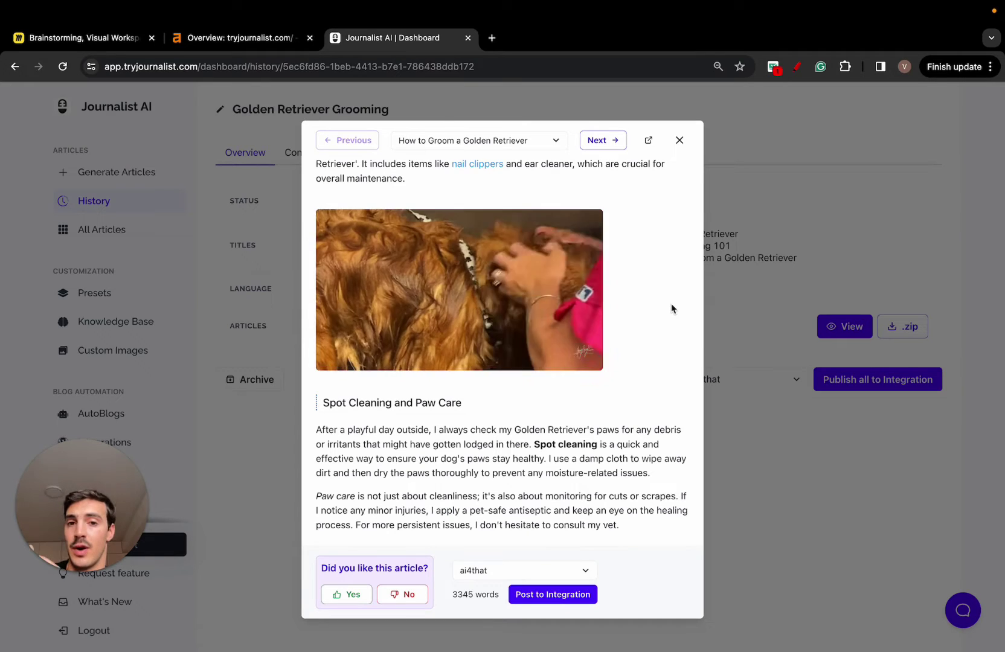
{"action": "scroll", "coordinate": [671, 309], "scroll_direction": "up", "scroll_amount": 1}
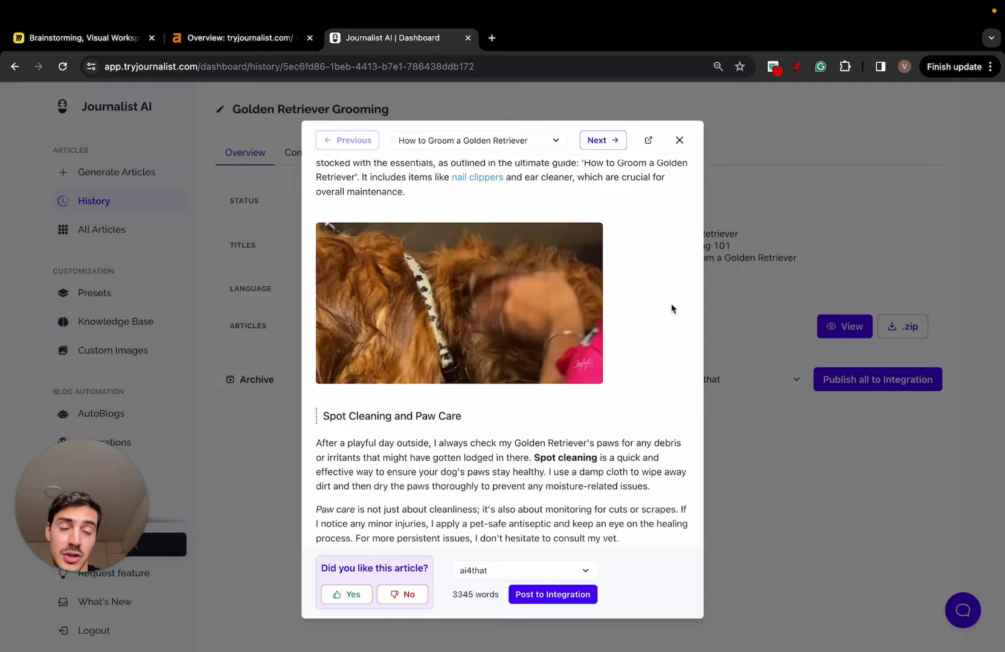
{"action": "scroll", "coordinate": [672, 309], "scroll_direction": "up", "scroll_amount": 3}
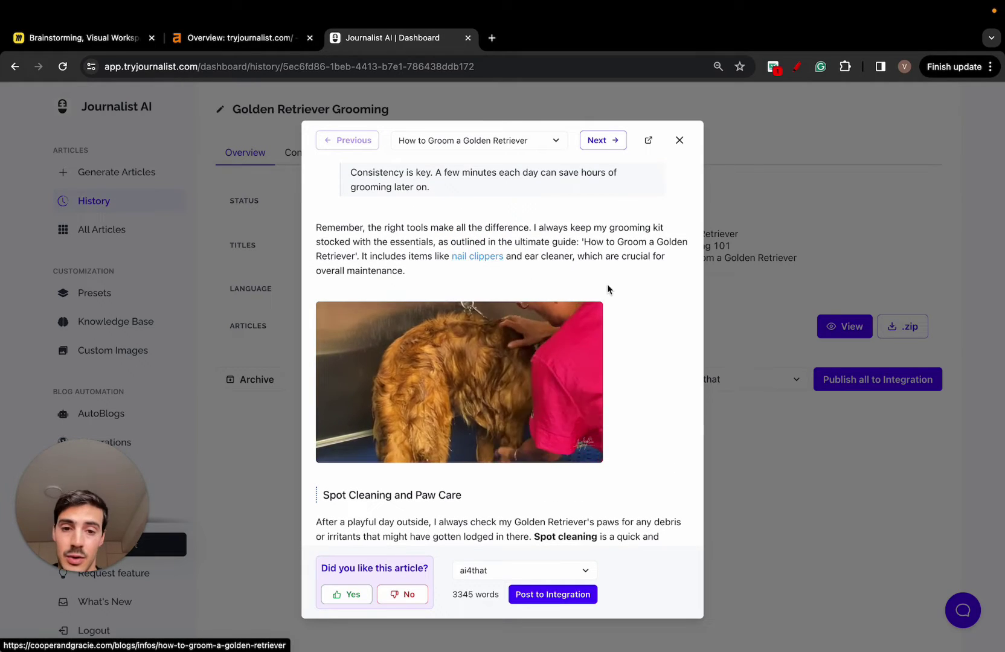
{"action": "scroll", "coordinate": [607, 287], "scroll_direction": "down", "scroll_amount": 20}
{"action": "scroll", "coordinate": [607, 287], "scroll_direction": "up", "scroll_amount": 20}
{"action": "scroll", "coordinate": [590, 325], "scroll_direction": "up", "scroll_amount": 2}
{"action": "scroll", "coordinate": [590, 324], "scroll_direction": "up", "scroll_amount": 1}
{"action": "left_click", "coordinate": [597, 140]}
{"action": "left_click", "coordinate": [611, 140]}
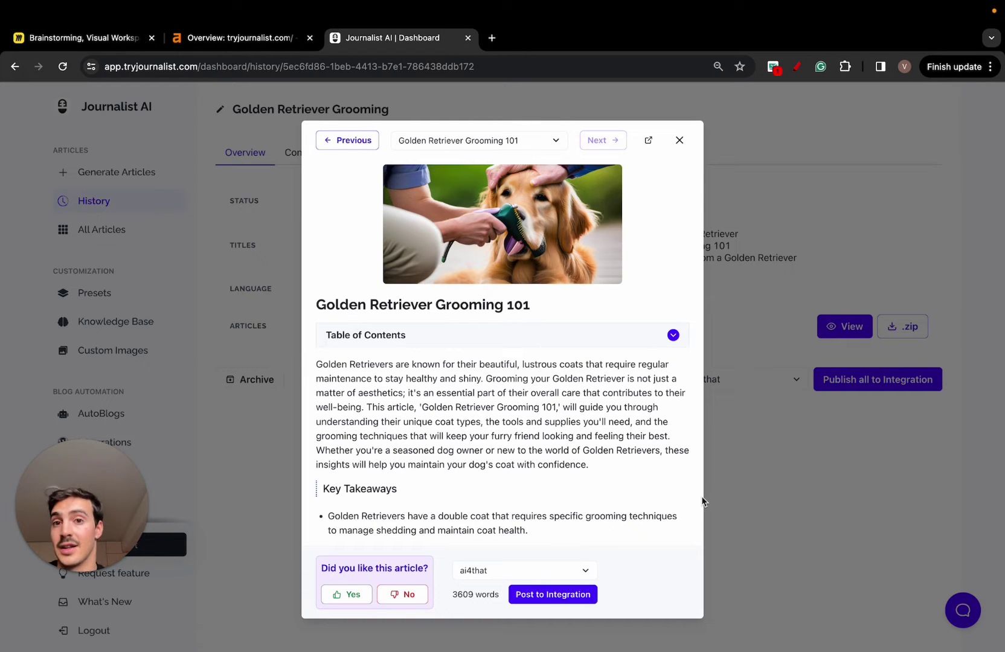
- Close the article preview and start a new integration from the Integrations page
{"action": "left_click", "coordinate": [773, 453]}
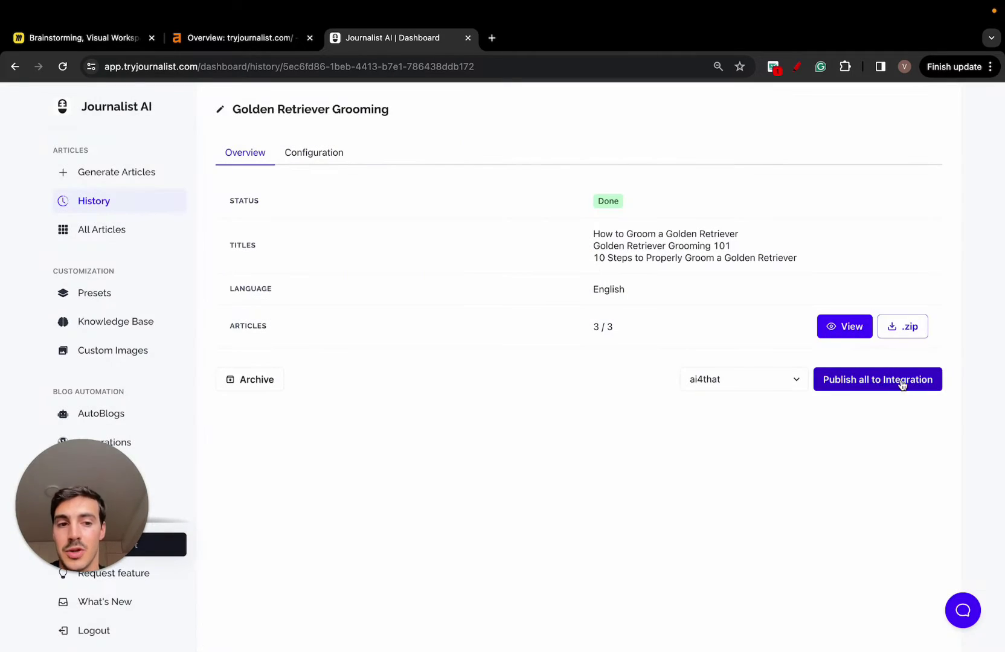
{"action": "left_click_drag", "start_coordinate": [597, 341], "coordinate": [639, 336]}
{"action": "scroll", "coordinate": [119, 385], "scroll_direction": "down", "scroll_amount": 1}
{"action": "left_click", "coordinate": [119, 385]}
{"action": "left_click", "coordinate": [906, 491]}
- View the Shopify, Ghost, Webflow, Blogger, Zapier and External API settings, then return to Wordpress
{"action": "left_click", "coordinate": [339, 206]}
{"action": "left_click", "coordinate": [414, 205]}
{"action": "left_click", "coordinate": [558, 206]}
{"action": "left_click", "coordinate": [631, 206]}
{"action": "left_click", "coordinate": [720, 212]}
{"action": "left_click", "coordinate": [768, 211]}
{"action": "left_click", "coordinate": [283, 213]}
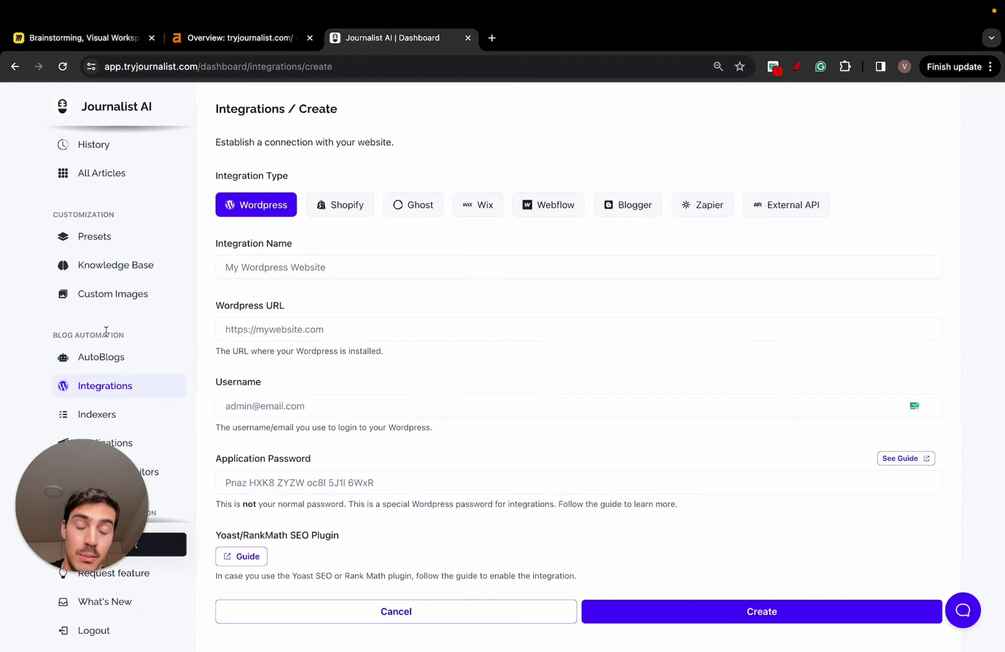
- Look over the Indexers and Social Media pages, ending on the Keyword Monitors list
{"action": "scroll", "coordinate": [106, 331], "scroll_direction": "down", "scroll_amount": 5}
{"action": "left_click", "coordinate": [137, 270]}
{"action": "scroll", "coordinate": [143, 264], "scroll_direction": "down", "scroll_amount": 2}
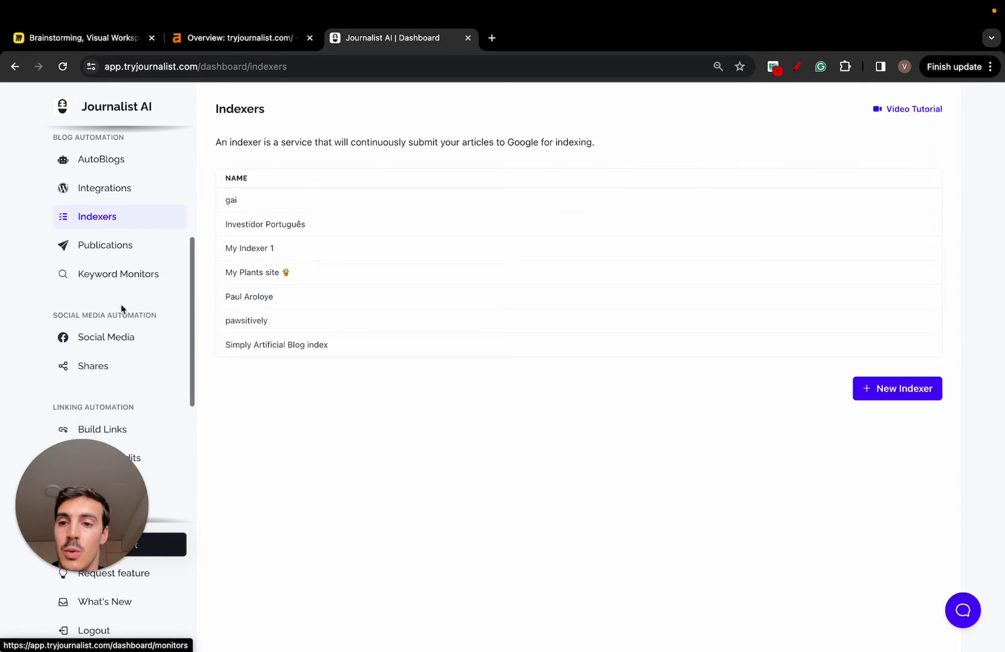
{"action": "left_click", "coordinate": [108, 340]}
{"action": "left_click", "coordinate": [146, 280]}
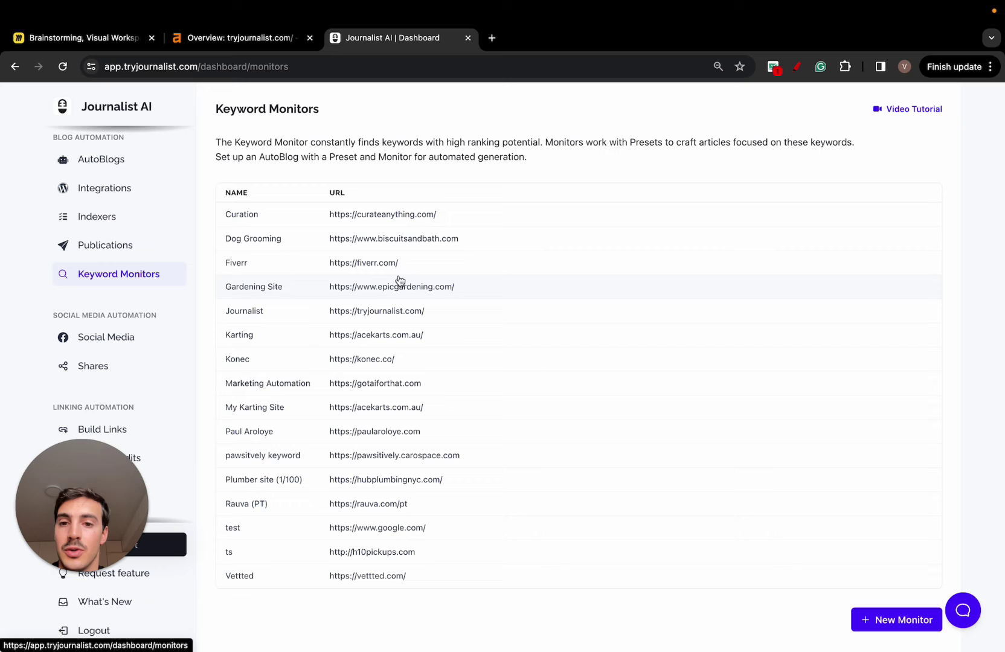
- Open the Gardening Site keyword monitor and highlight keyword rows 22 to 28
{"action": "left_click", "coordinate": [498, 303]}
{"action": "scroll", "coordinate": [291, 330], "scroll_direction": "down", "scroll_amount": 1}
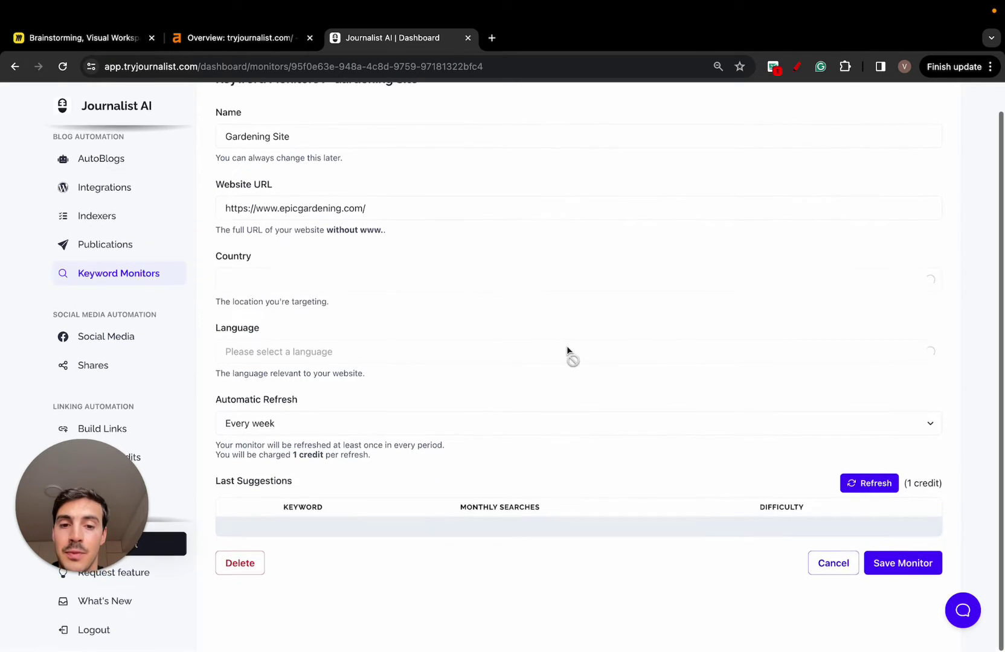
{"action": "scroll", "coordinate": [577, 383], "scroll_direction": "down", "scroll_amount": 12}
{"action": "left_click_drag", "start_coordinate": [560, 459], "coordinate": [465, 327]}
- Annotate the keyword numbers, Last Suggestions and Automatic Refresh with the red pen
{"action": "left_click", "coordinate": [797, 66]}
{"action": "mouse_move", "coordinate": [80, 119]}
{"action": "left_mouse_down"}
{"action": "mouse_move", "coordinate": [139, 118]}
{"action": "mouse_move", "coordinate": [510, 332]}
{"action": "left_mouse_up"}
{"action": "mouse_move", "coordinate": [556, 222]}
{"action": "left_mouse_down"}
{"action": "mouse_move", "coordinate": [803, 228]}
{"action": "mouse_move", "coordinate": [602, 208]}
{"action": "left_mouse_up"}
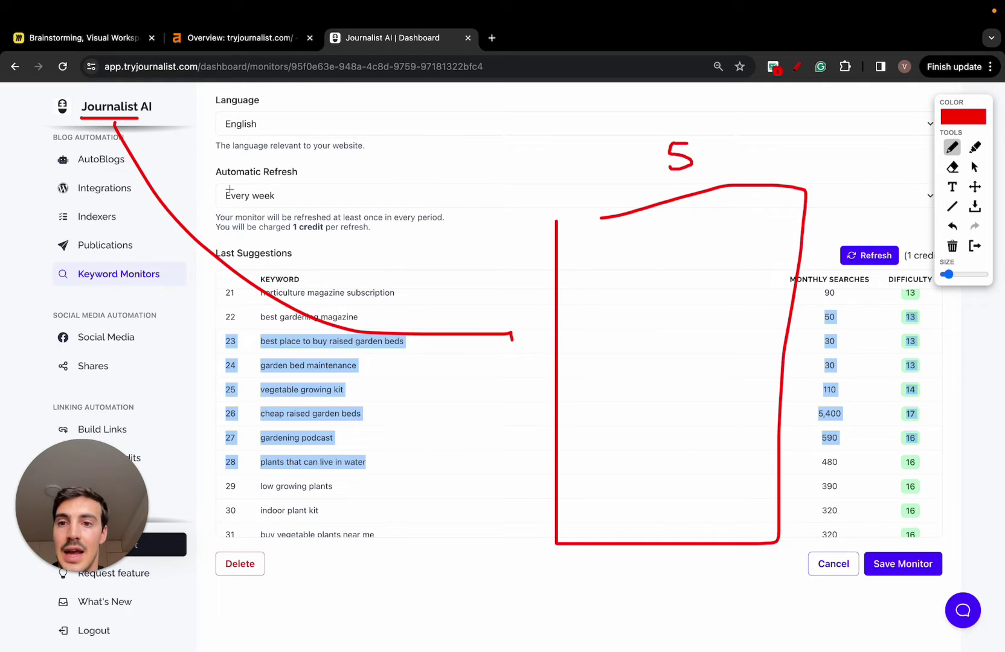
{"action": "left_click_drag", "start_coordinate": [228, 178], "coordinate": [224, 244]}
{"action": "left_click_drag", "start_coordinate": [259, 192], "coordinate": [224, 243]}
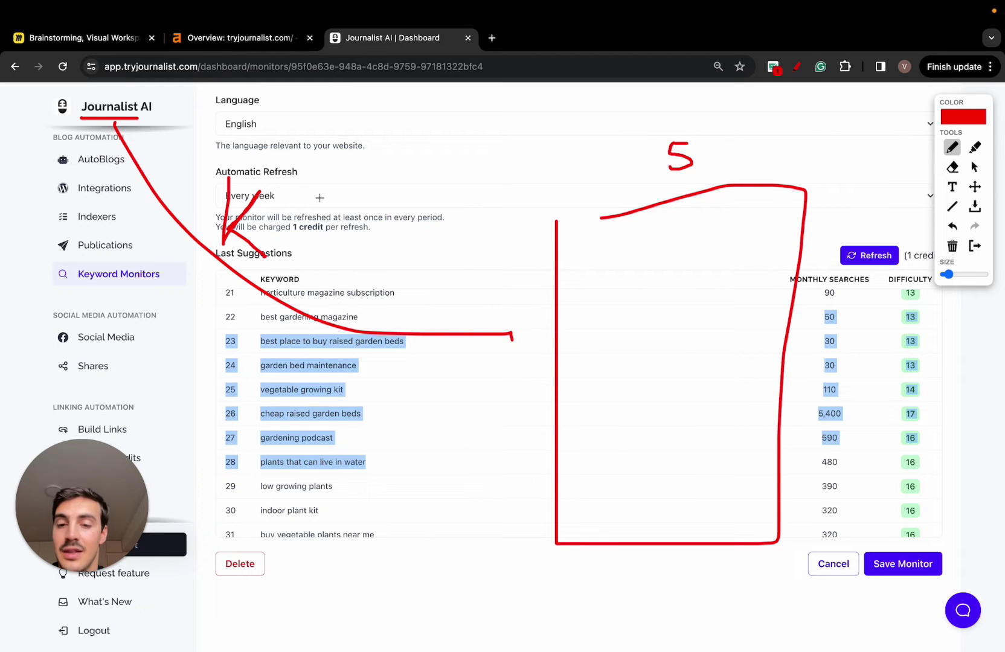
{"action": "mouse_move", "coordinate": [319, 198]}
{"action": "left_mouse_down"}
{"action": "mouse_move", "coordinate": [289, 264]}
{"action": "mouse_move", "coordinate": [322, 239]}
{"action": "mouse_move", "coordinate": [344, 289]}
{"action": "left_mouse_up"}
{"action": "left_click_drag", "start_coordinate": [321, 195], "coordinate": [263, 173]}
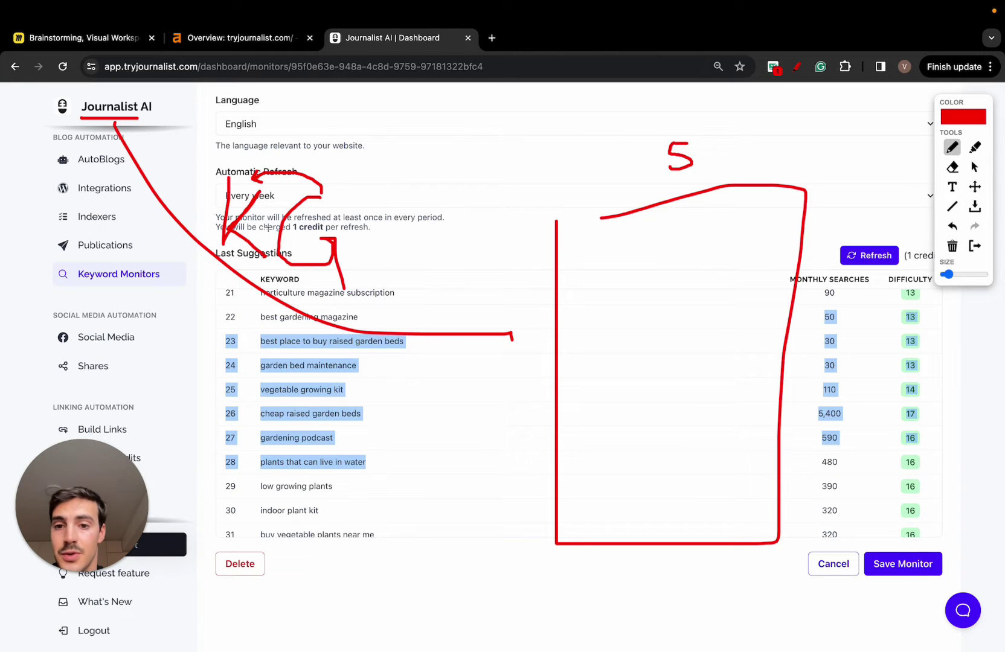
{"action": "mouse_move", "coordinate": [380, 268]}
{"action": "left_mouse_down"}
{"action": "mouse_move", "coordinate": [392, 218]}
{"action": "mouse_move", "coordinate": [503, 219]}
{"action": "mouse_move", "coordinate": [469, 263]}
{"action": "left_mouse_up"}
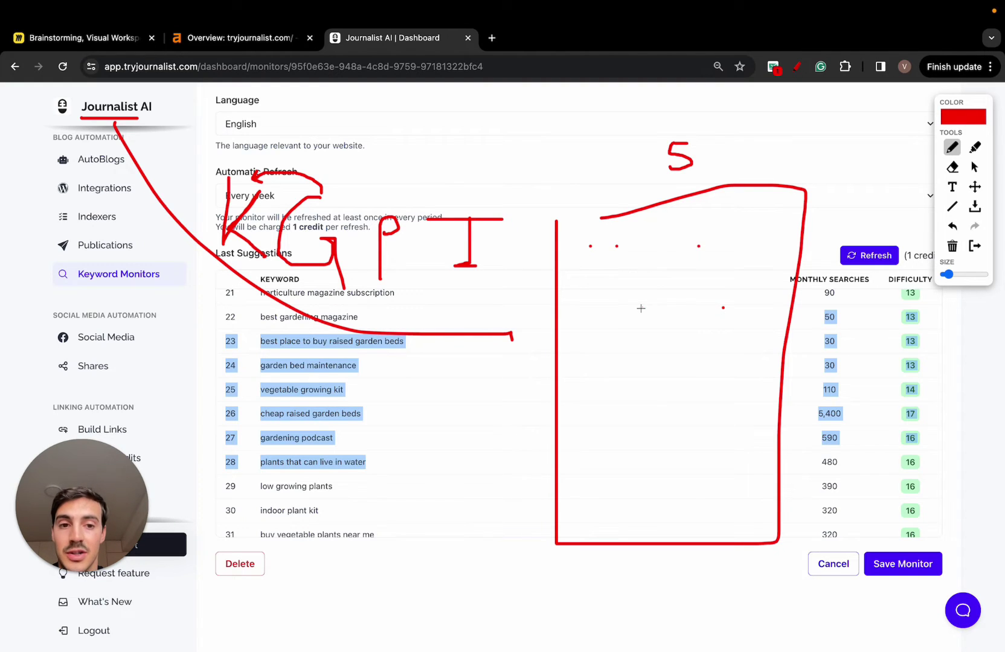
- Mark the 590 and 480 search values in red, then clear the annotations
{"action": "mouse_move", "coordinate": [722, 308]}
{"action": "left_mouse_down"}
{"action": "mouse_move", "coordinate": [844, 301]}
{"action": "mouse_move", "coordinate": [898, 331]}
{"action": "left_mouse_up"}
{"action": "left_click_drag", "start_coordinate": [861, 364], "coordinate": [842, 401]}
{"action": "left_click_drag", "start_coordinate": [815, 448], "coordinate": [852, 449]}
{"action": "left_click_drag", "start_coordinate": [878, 395], "coordinate": [872, 469]}
{"action": "mouse_move", "coordinate": [949, 359]}
{"action": "left_mouse_down"}
{"action": "mouse_move", "coordinate": [948, 489]}
{"action": "mouse_move", "coordinate": [11, 241]}
{"action": "mouse_move", "coordinate": [893, 154]}
{"action": "mouse_move", "coordinate": [982, 405]}
{"action": "left_mouse_up"}
{"action": "left_click", "coordinate": [973, 246]}
{"action": "scroll", "coordinate": [119, 275], "scroll_direction": "up", "scroll_amount": 3}
{"action": "scroll", "coordinate": [119, 274], "scroll_direction": "up", "scroll_amount": 2}
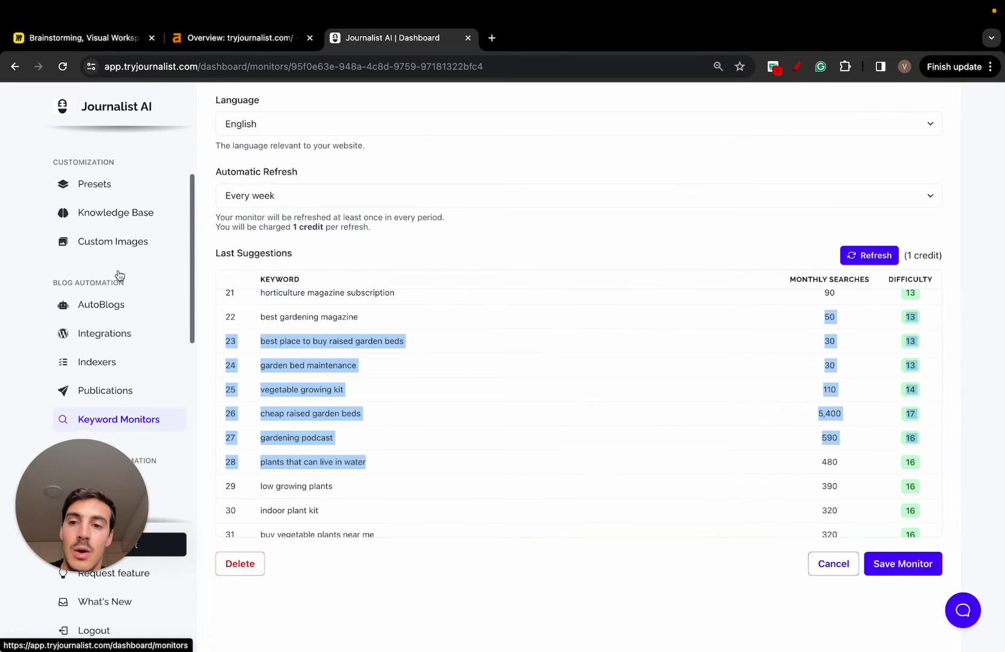
- Start a new AutoBlog with a quantity of 5 articles every day
{"action": "left_click", "coordinate": [133, 317]}
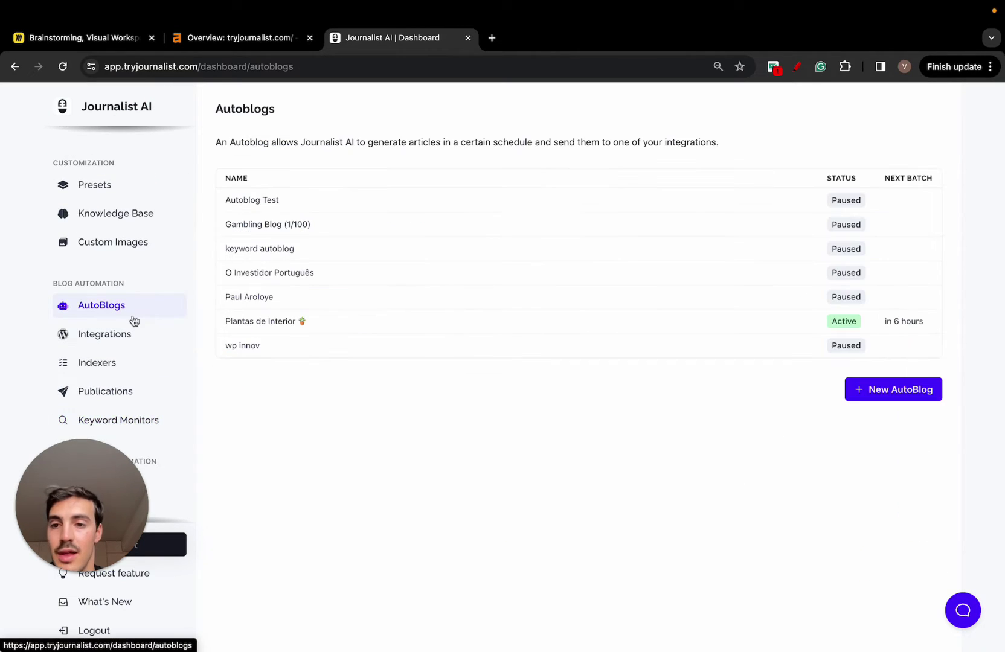
{"action": "left_click", "coordinate": [859, 390]}
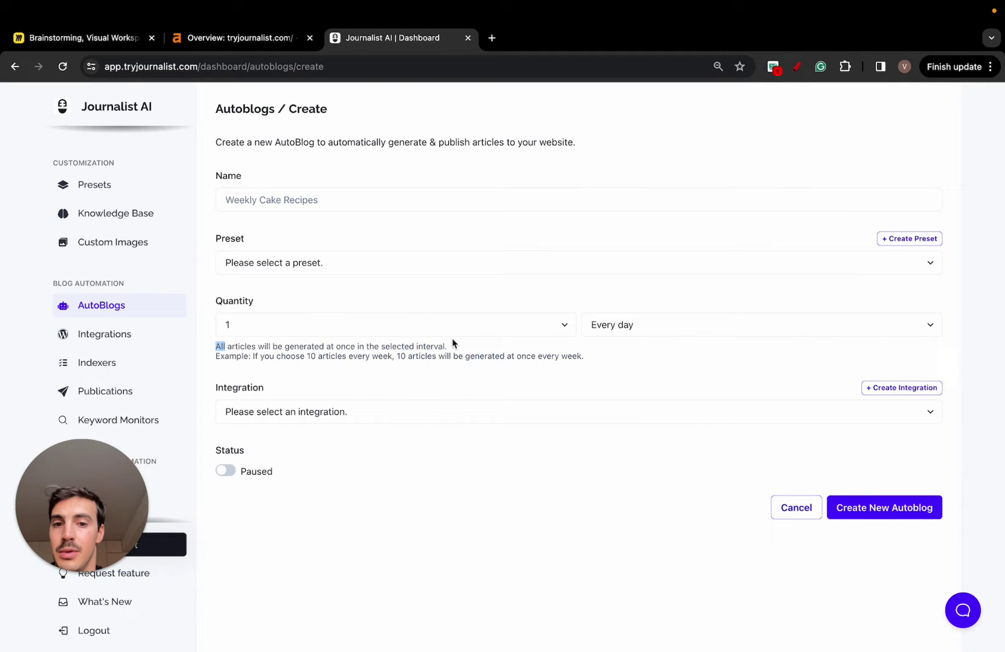
{"action": "left_click", "coordinate": [456, 331]}
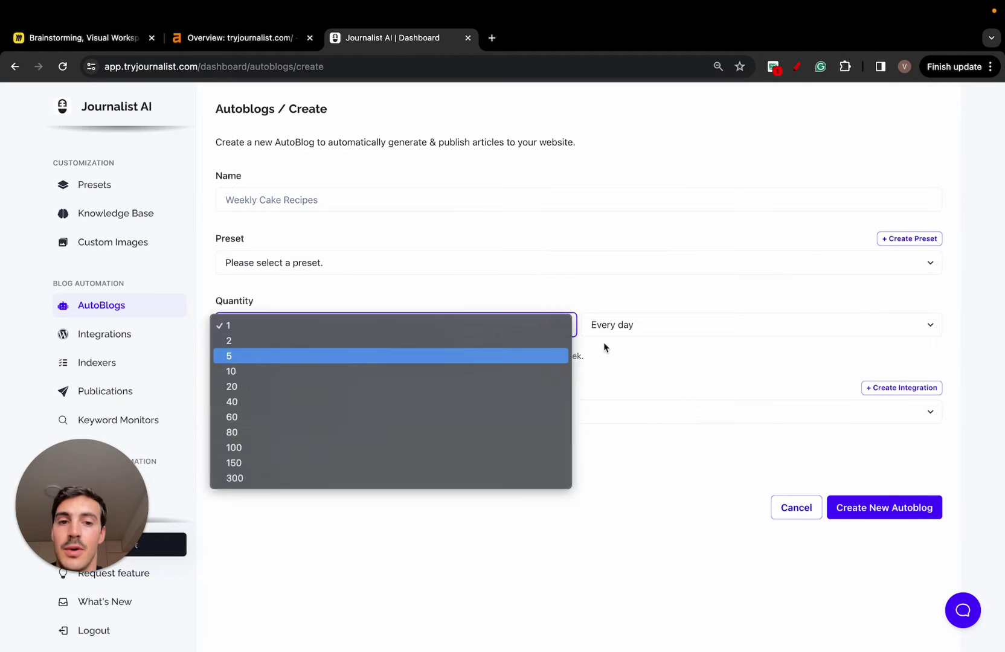
{"action": "left_click", "coordinate": [627, 329]}
{"action": "left_click", "coordinate": [634, 331]}
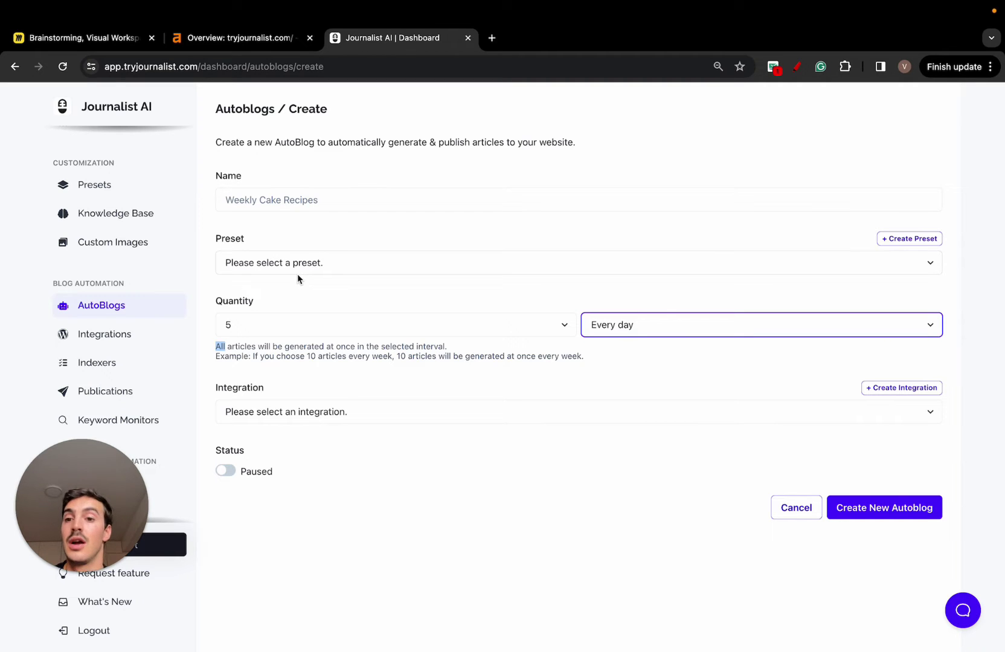
{"action": "scroll", "coordinate": [133, 278], "scroll_direction": "up", "scroll_amount": 3}
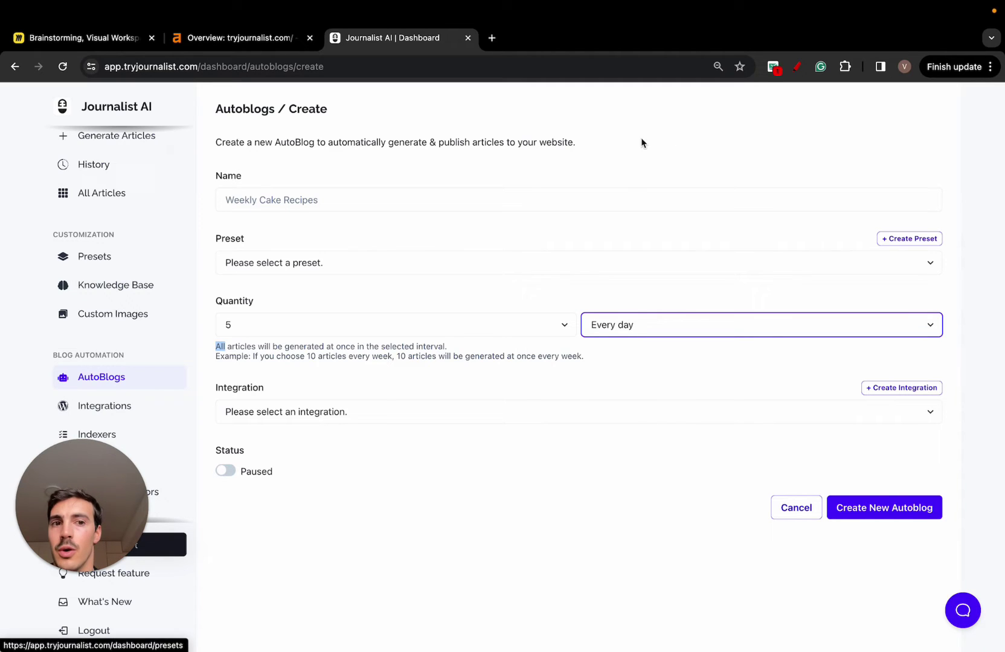
- Annotate the AutoBlog form in red from Knowledge Base to the every day setting
{"action": "left_click", "coordinate": [796, 67]}
{"action": "left_click_drag", "start_coordinate": [174, 289], "coordinate": [447, 289]}
{"action": "mouse_move", "coordinate": [448, 287]}
{"action": "left_mouse_down"}
{"action": "mouse_move", "coordinate": [440, 301]}
{"action": "mouse_move", "coordinate": [488, 219]}
{"action": "mouse_move", "coordinate": [447, 321]}
{"action": "left_mouse_up"}
{"action": "mouse_move", "coordinate": [569, 225]}
{"action": "left_mouse_down"}
{"action": "mouse_move", "coordinate": [647, 179]}
{"action": "mouse_move", "coordinate": [704, 195]}
{"action": "mouse_move", "coordinate": [746, 178]}
{"action": "left_mouse_up"}
{"action": "mouse_move", "coordinate": [545, 283]}
{"action": "left_mouse_down"}
{"action": "mouse_move", "coordinate": [702, 283]}
{"action": "mouse_move", "coordinate": [780, 267]}
{"action": "mouse_move", "coordinate": [756, 333]}
{"action": "left_mouse_up"}
{"action": "left_click_drag", "start_coordinate": [614, 343], "coordinate": [622, 378]}
{"action": "mouse_move", "coordinate": [712, 342]}
{"action": "left_mouse_down"}
{"action": "mouse_move", "coordinate": [713, 381]}
{"action": "mouse_move", "coordinate": [749, 394]}
{"action": "left_mouse_up"}
- Add red lines and an arrow pointing at the Preset field, then clear the annotations
{"action": "left_click_drag", "start_coordinate": [535, 378], "coordinate": [754, 626]}
{"action": "mouse_move", "coordinate": [749, 551]}
{"action": "left_mouse_down"}
{"action": "mouse_move", "coordinate": [850, 551]}
{"action": "mouse_move", "coordinate": [824, 616]}
{"action": "left_mouse_up"}
{"action": "left_click_drag", "start_coordinate": [823, 138], "coordinate": [845, 651]}
{"action": "left_click_drag", "start_coordinate": [861, 282], "coordinate": [918, 298]}
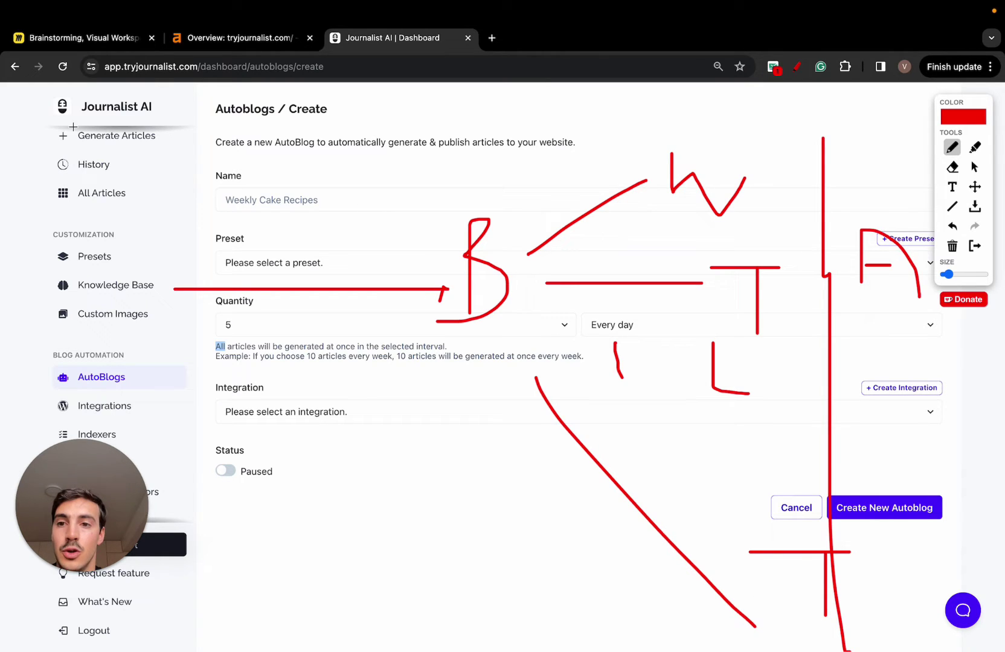
{"action": "mouse_move", "coordinate": [88, 127]}
{"action": "left_mouse_down"}
{"action": "mouse_move", "coordinate": [212, 126]}
{"action": "mouse_move", "coordinate": [352, 201]}
{"action": "left_mouse_up"}
{"action": "left_click_drag", "start_coordinate": [374, 238], "coordinate": [380, 242]}
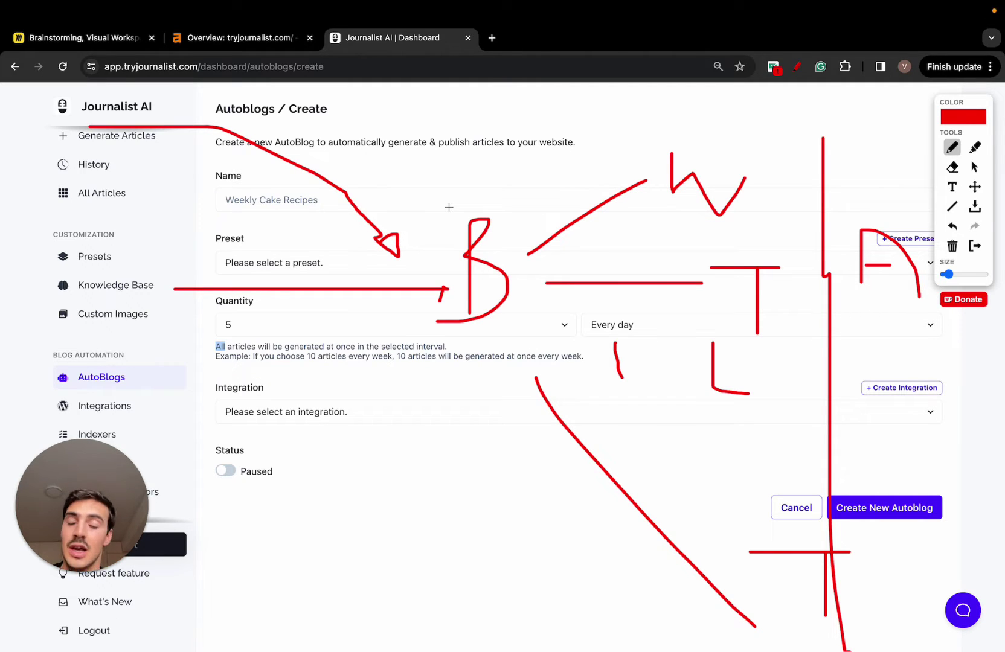
{"action": "left_click", "coordinate": [974, 246]}
{"action": "scroll", "coordinate": [81, 234], "scroll_direction": "up", "scroll_amount": 2}
- On Generate Articles, mark the configuration sections and generate area in red, then clear them
{"action": "left_click", "coordinate": [130, 172]}
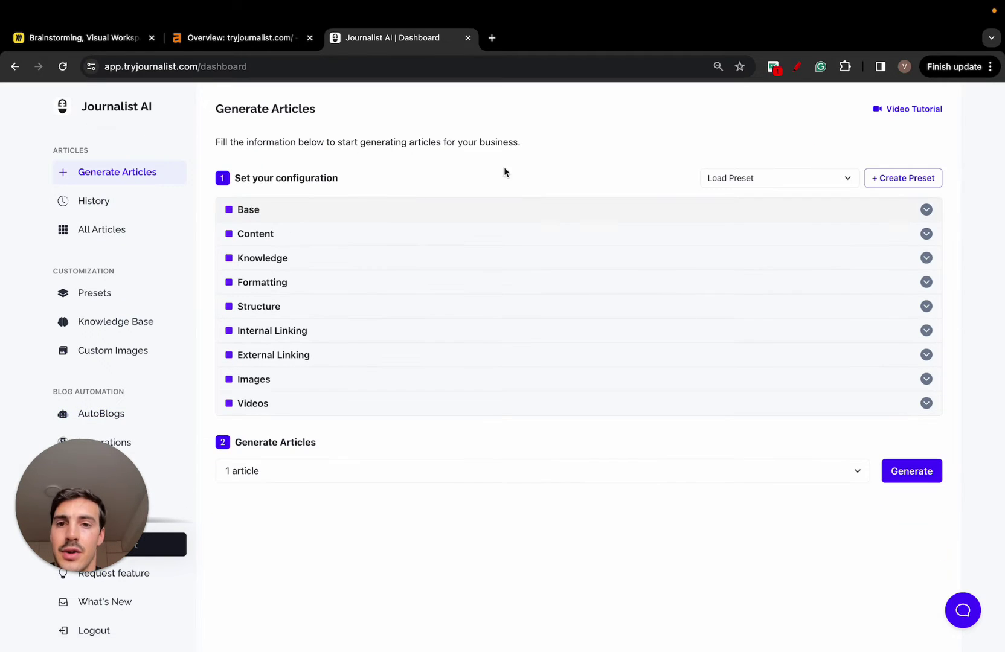
{"action": "left_click", "coordinate": [797, 68]}
{"action": "mouse_move", "coordinate": [214, 178]}
{"action": "left_mouse_down"}
{"action": "mouse_move", "coordinate": [189, 372]}
{"action": "mouse_move", "coordinate": [210, 494]}
{"action": "left_mouse_up"}
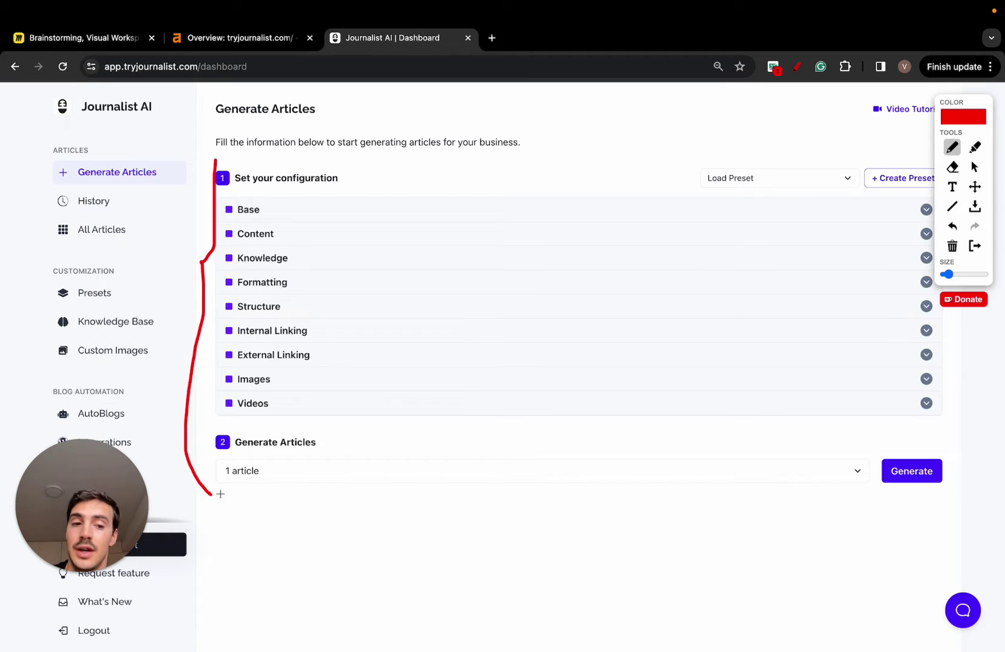
{"action": "left_click_drag", "start_coordinate": [897, 480], "coordinate": [933, 480]}
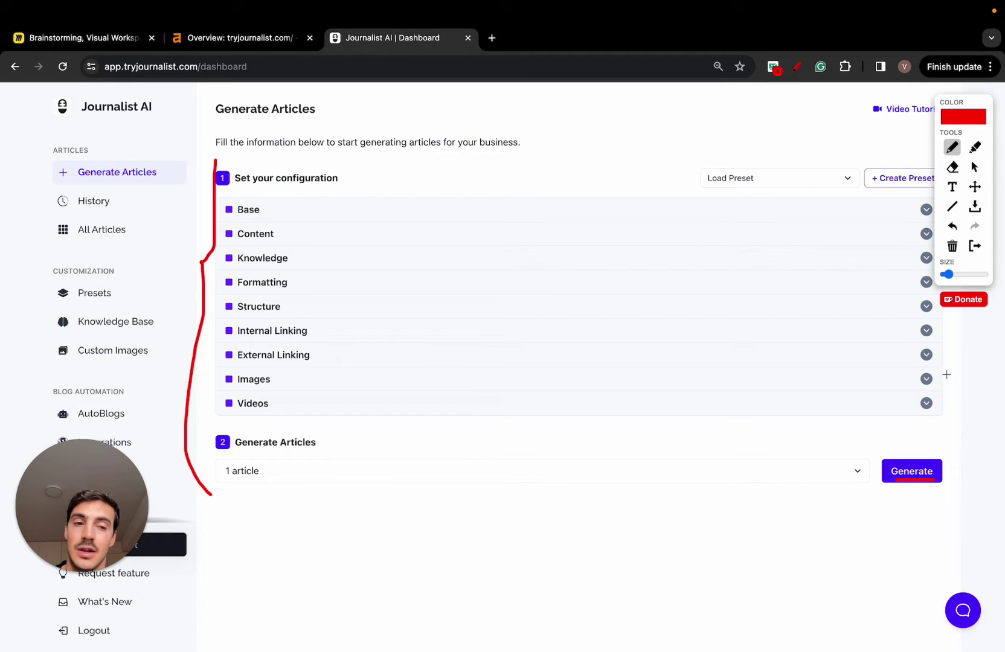
{"action": "left_click", "coordinate": [975, 246]}
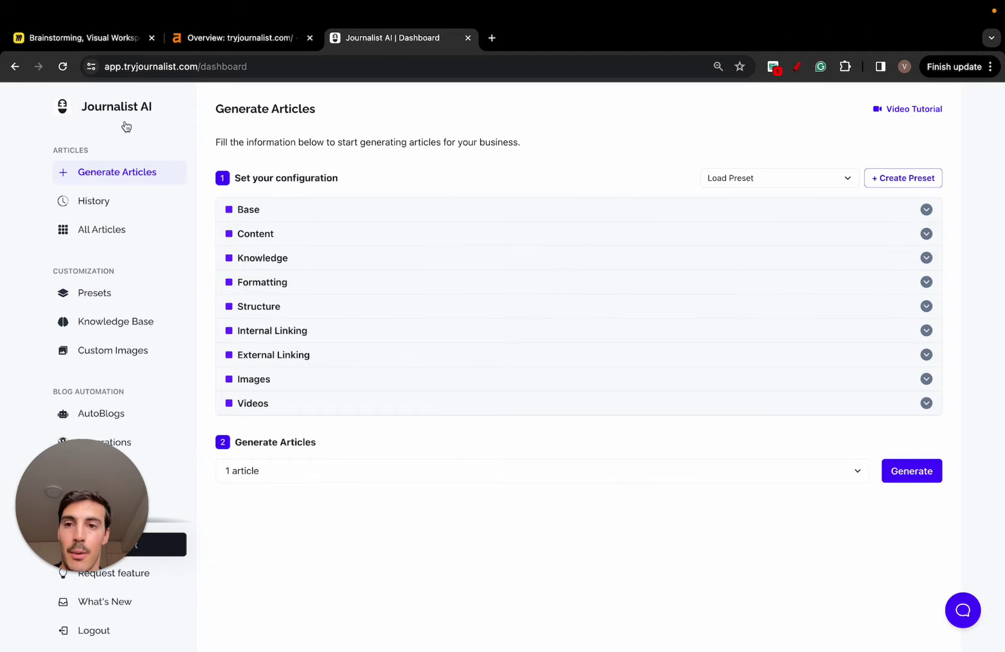
- Underline $1045/day in the Miro board title in red and view the Ahrefs overview
{"action": "left_click", "coordinate": [111, 43]}
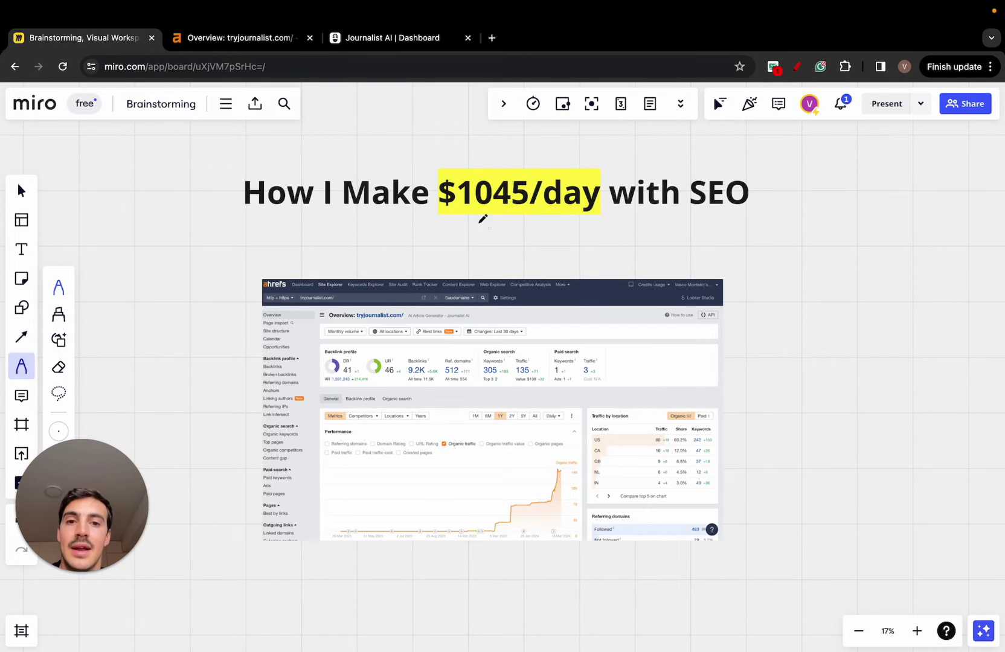
{"action": "left_click_drag", "start_coordinate": [462, 220], "coordinate": [579, 219]}
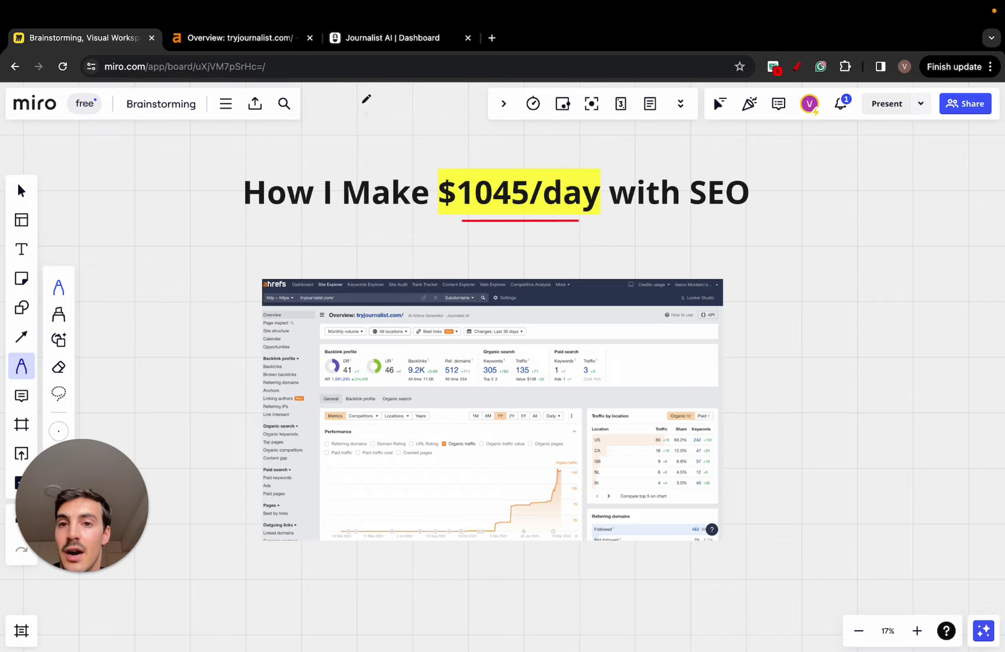
{"action": "left_click", "coordinate": [286, 46]}
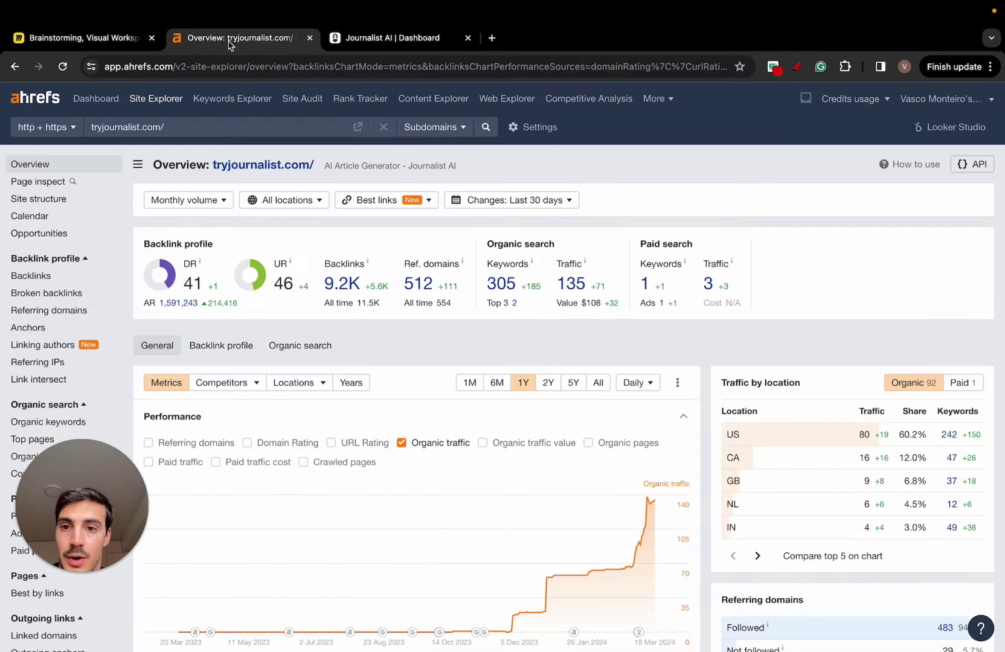
- Pan around the Brainstorming board, then return to the Ahrefs overview
{"action": "left_click", "coordinate": [128, 40]}
{"action": "scroll", "coordinate": [444, 228], "scroll_direction": "right", "scroll_amount": 2}
{"action": "scroll", "coordinate": [445, 228], "scroll_direction": "down", "scroll_amount": 1}
{"action": "scroll", "coordinate": [445, 229], "scroll_direction": "right", "scroll_amount": 3}
{"action": "scroll", "coordinate": [445, 229], "scroll_direction": "up", "scroll_amount": 1}
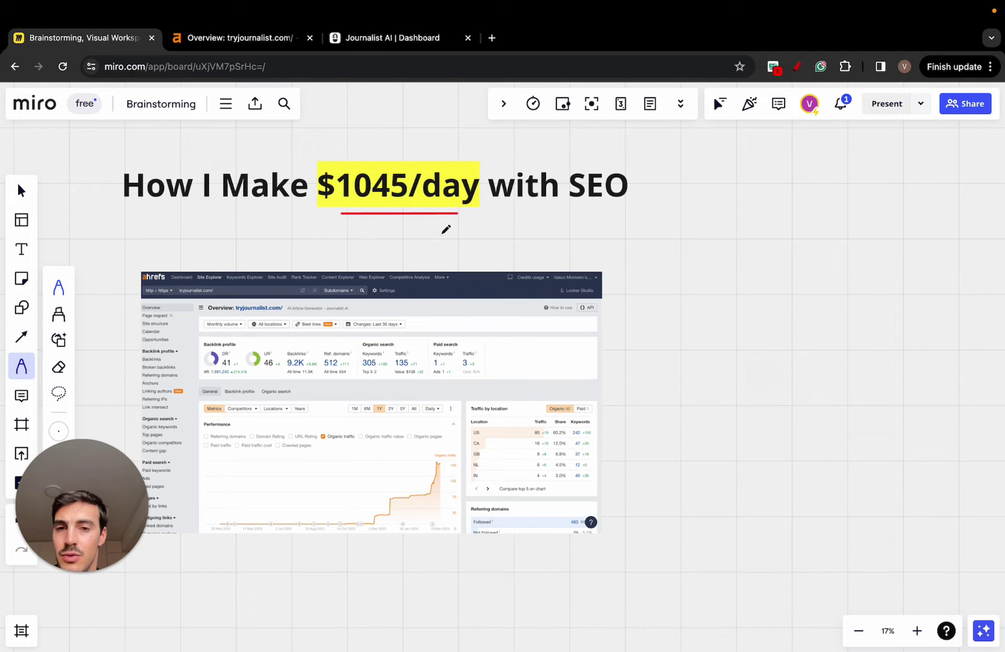
{"action": "scroll", "coordinate": [476, 168], "scroll_direction": "right", "scroll_amount": 1}
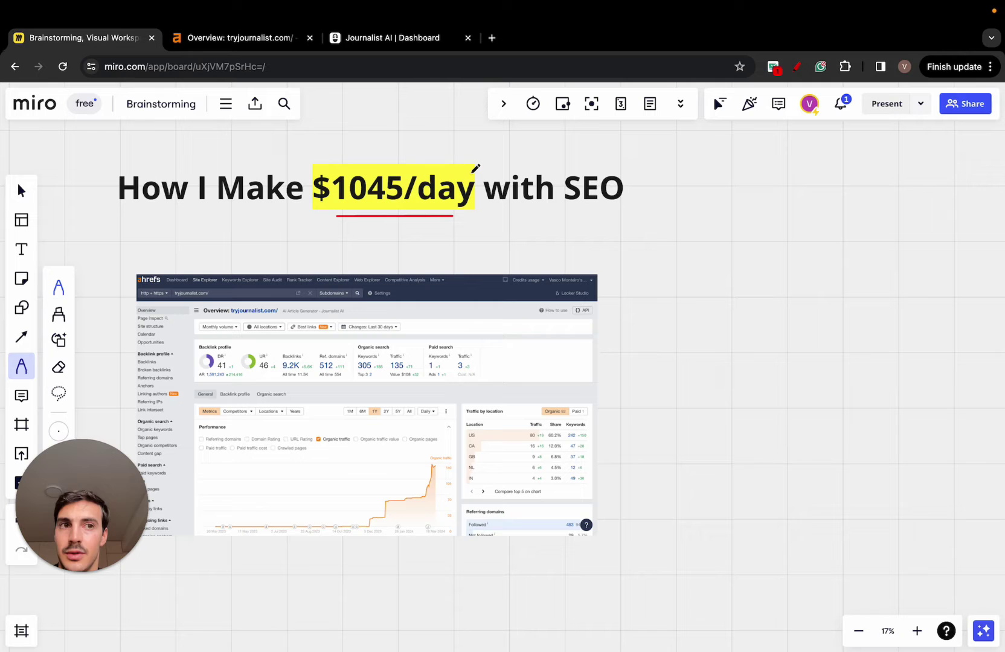
{"action": "left_click", "coordinate": [266, 40]}
- Go to tryjournalist.com/blog and open the Autoblogger for Wordpress article
{"action": "left_click", "coordinate": [332, 38]}
{"action": "left_click", "coordinate": [196, 66]}
{"action": "type", "text": "try"}
{"action": "left_click", "coordinate": [254, 122]}
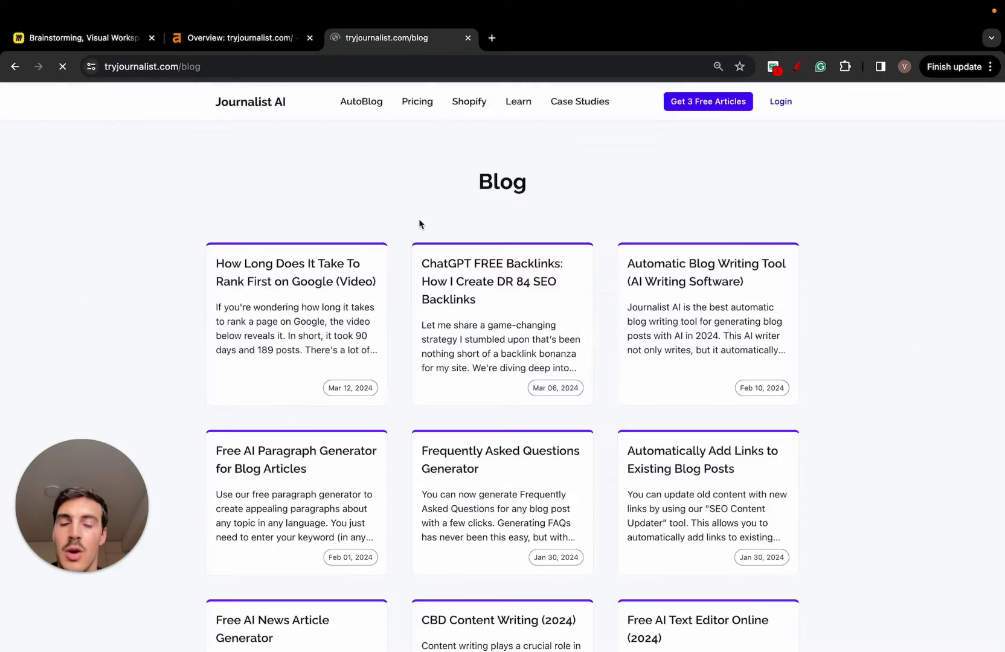
{"action": "scroll", "coordinate": [510, 375], "scroll_direction": "down", "scroll_amount": 10}
{"action": "scroll", "coordinate": [510, 375], "scroll_direction": "down", "scroll_amount": 3}
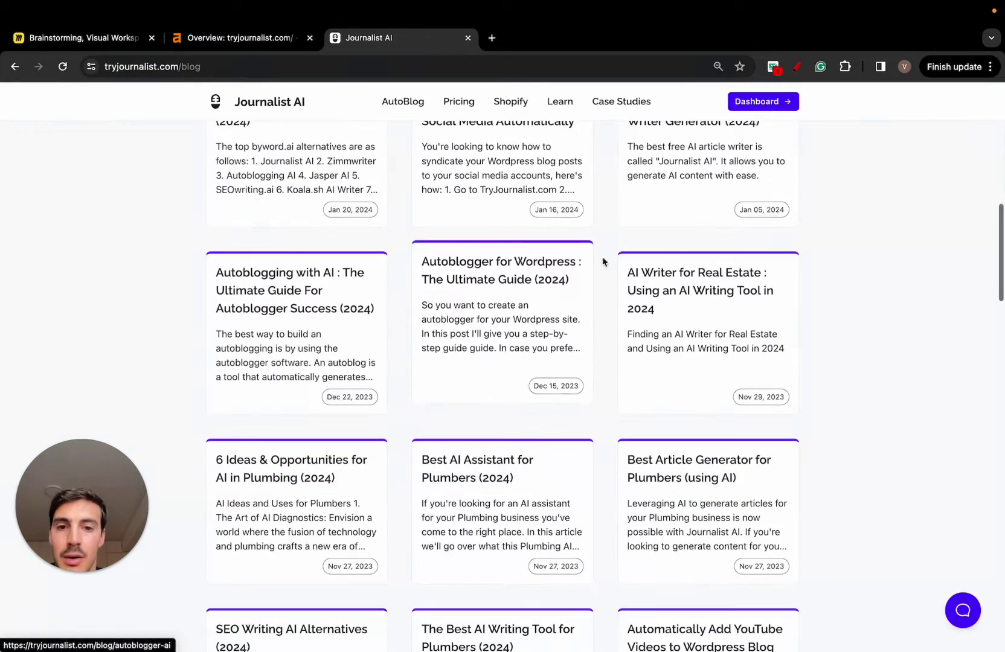
{"action": "left_click", "coordinate": [516, 309]}
- Scroll the Autoblogger guide and drag across phrases near its top
{"action": "scroll", "coordinate": [437, 314], "scroll_direction": "down", "scroll_amount": 7}
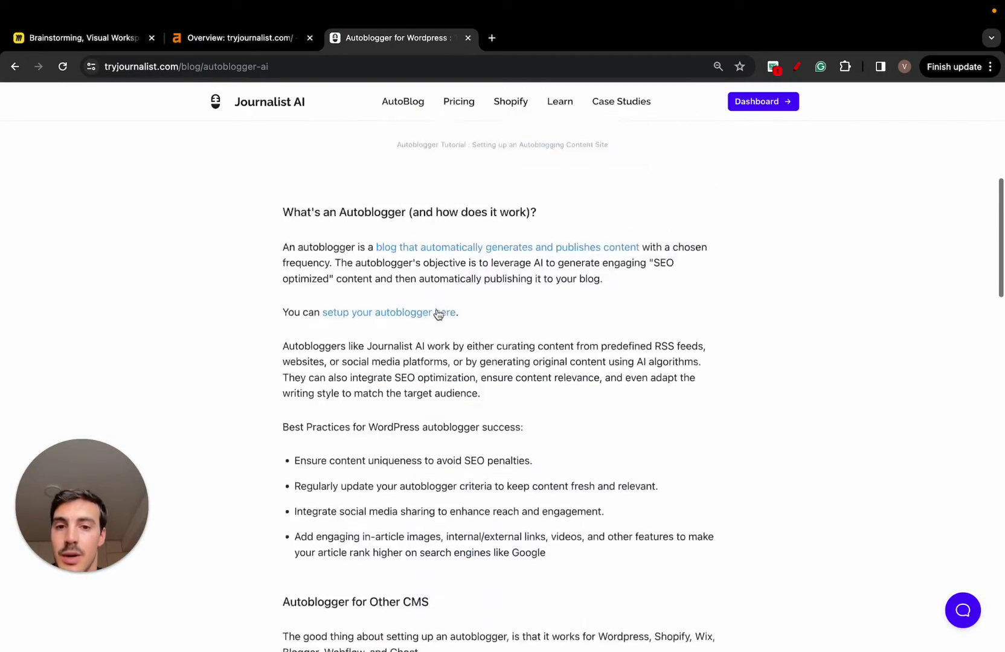
{"action": "scroll", "coordinate": [437, 314], "scroll_direction": "up", "scroll_amount": 7}
{"action": "left_click_drag", "start_coordinate": [311, 180], "coordinate": [397, 181]}
{"action": "scroll", "coordinate": [410, 184], "scroll_direction": "down", "scroll_amount": 3}
{"action": "scroll", "coordinate": [410, 184], "scroll_direction": "up", "scroll_amount": 3}
{"action": "left_click_drag", "start_coordinate": [477, 181], "coordinate": [533, 181]}
- Go back to the blog listing and return to the Miro Brainstorming board
{"action": "scroll", "coordinate": [601, 191], "scroll_direction": "down", "scroll_amount": 10}
{"action": "scroll", "coordinate": [600, 191], "scroll_direction": "up", "scroll_amount": 10}
{"action": "left_click", "coordinate": [15, 67]}
{"action": "left_click", "coordinate": [76, 39]}
- Draw red crossing axes with arrowheads, labelled BI vertically and T/C horizontally
{"action": "left_click_drag", "start_coordinate": [683, 254], "coordinate": [683, 491]}
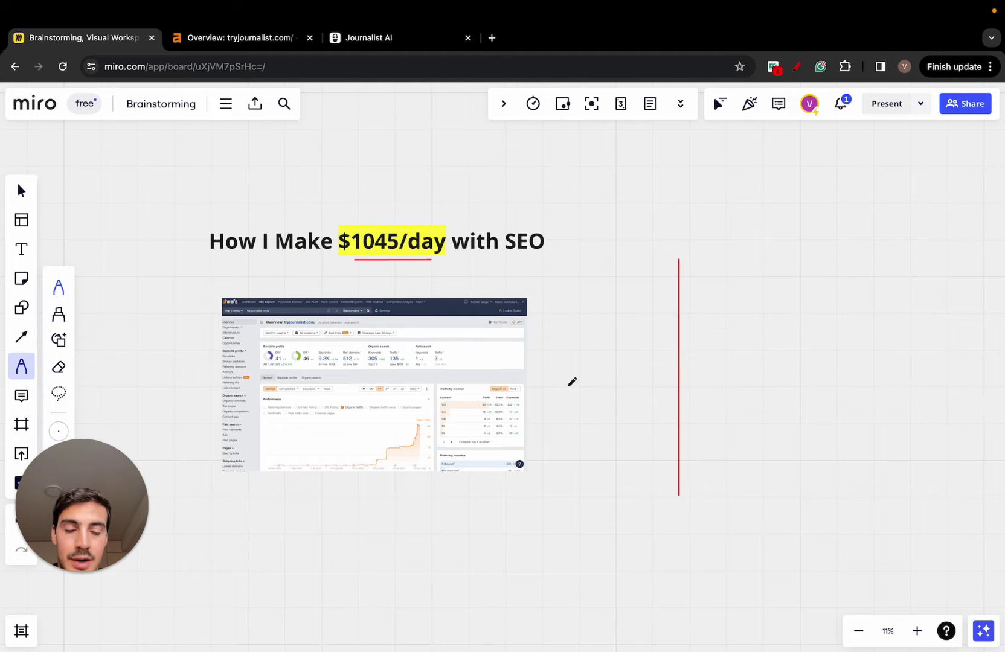
{"action": "left_click_drag", "start_coordinate": [557, 390], "coordinate": [824, 390]}
{"action": "scroll", "coordinate": [809, 380], "scroll_direction": "up", "scroll_amount": 2}
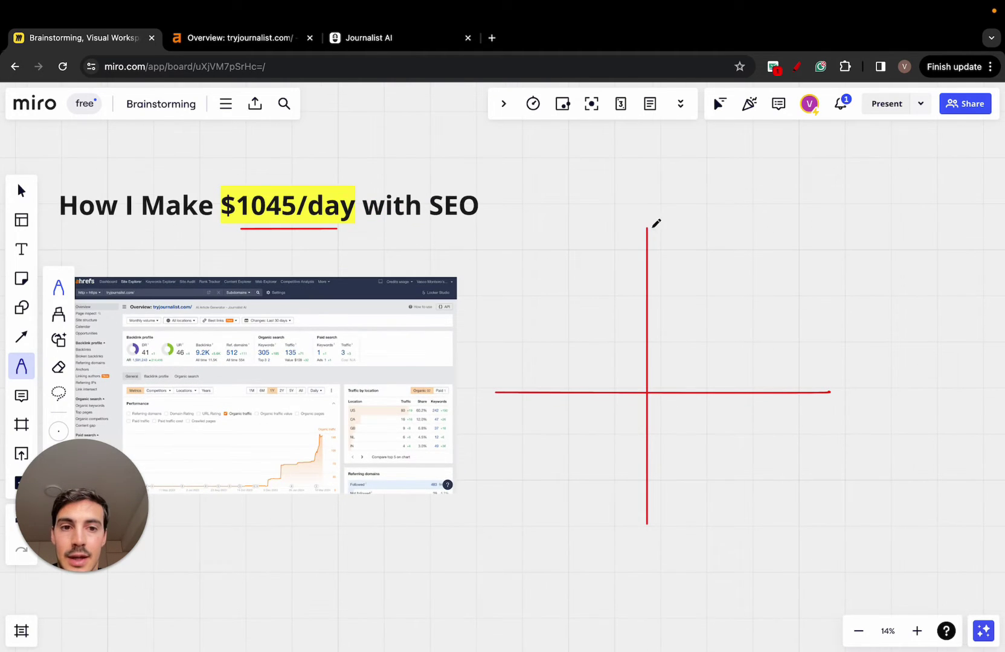
{"action": "mouse_move", "coordinate": [638, 239]}
{"action": "left_mouse_down"}
{"action": "mouse_move", "coordinate": [679, 216]}
{"action": "mouse_move", "coordinate": [679, 236]}
{"action": "mouse_move", "coordinate": [720, 212]}
{"action": "left_mouse_up"}
{"action": "left_click_drag", "start_coordinate": [710, 212], "coordinate": [711, 242]}
{"action": "left_click_drag", "start_coordinate": [702, 243], "coordinate": [722, 242]}
{"action": "mouse_move", "coordinate": [827, 387]}
{"action": "left_mouse_down"}
{"action": "mouse_move", "coordinate": [855, 402]}
{"action": "mouse_move", "coordinate": [849, 418]}
{"action": "mouse_move", "coordinate": [887, 413]}
{"action": "left_mouse_up"}
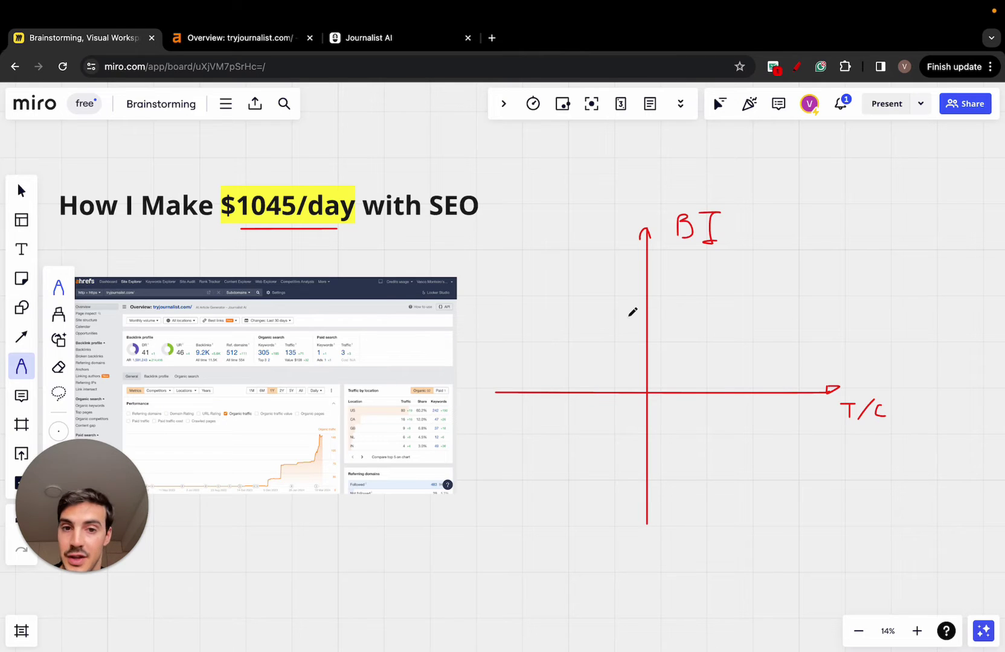
{"action": "scroll", "coordinate": [632, 312], "scroll_direction": "down", "scroll_amount": 3}
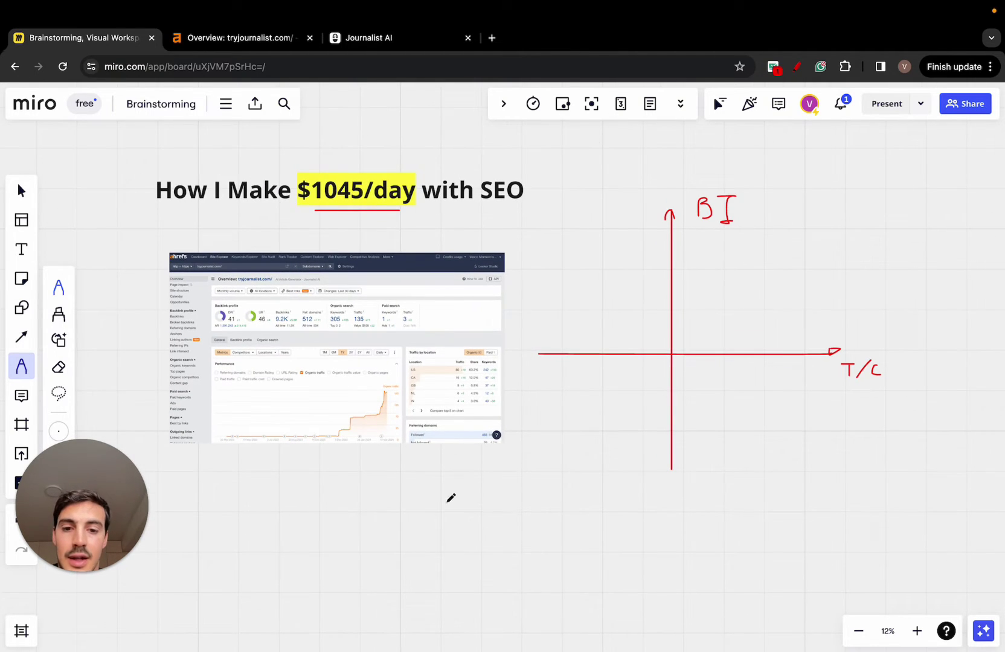
- Draw a red box with an arrow into it, writing H and W/H beside it
{"action": "mouse_move", "coordinate": [447, 501]}
{"action": "left_mouse_down"}
{"action": "mouse_move", "coordinate": [536, 580]}
{"action": "mouse_move", "coordinate": [447, 585]}
{"action": "mouse_move", "coordinate": [443, 498]}
{"action": "mouse_move", "coordinate": [471, 481]}
{"action": "mouse_move", "coordinate": [485, 518]}
{"action": "mouse_move", "coordinate": [489, 509]}
{"action": "left_mouse_up"}
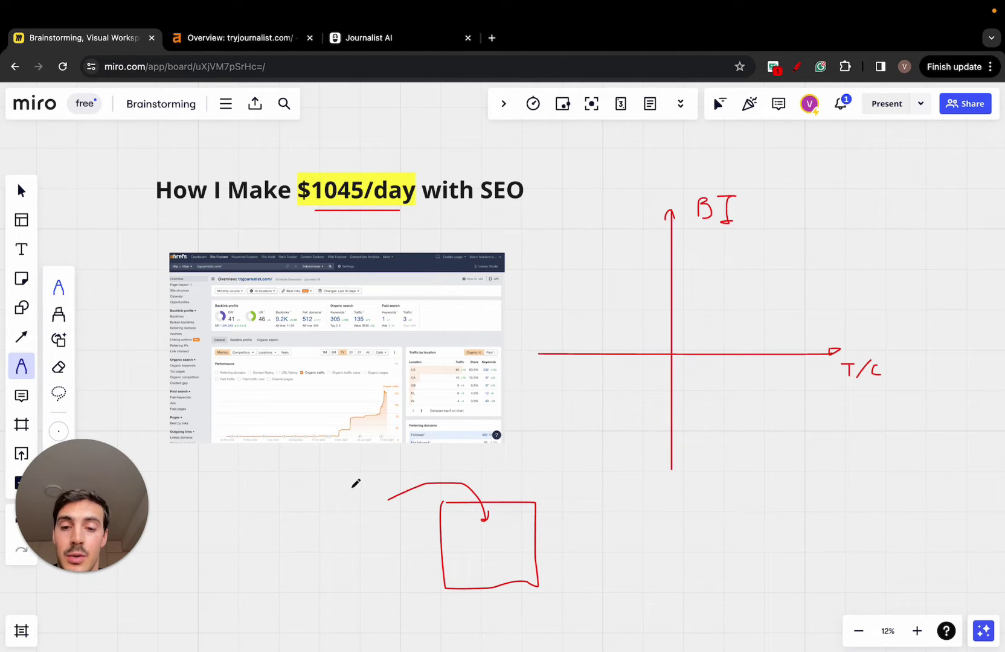
{"action": "left_click_drag", "start_coordinate": [349, 488], "coordinate": [349, 522]}
{"action": "mouse_move", "coordinate": [349, 507]}
{"action": "left_mouse_down"}
{"action": "mouse_move", "coordinate": [365, 493]}
{"action": "mouse_move", "coordinate": [362, 522]}
{"action": "left_mouse_up"}
{"action": "left_click_drag", "start_coordinate": [366, 590], "coordinate": [490, 557]}
{"action": "left_click_drag", "start_coordinate": [295, 573], "coordinate": [317, 575]}
{"action": "mouse_move", "coordinate": [326, 577]}
{"action": "left_mouse_down"}
{"action": "mouse_move", "coordinate": [315, 608]}
{"action": "mouse_move", "coordinate": [336, 604]}
{"action": "mouse_move", "coordinate": [345, 586]}
{"action": "left_mouse_up"}
{"action": "left_click_drag", "start_coordinate": [344, 578], "coordinate": [349, 602]}
- Circle the H and W/H labels and begin the U tag
{"action": "scroll", "coordinate": [372, 549], "scroll_direction": "up", "scroll_amount": 3}
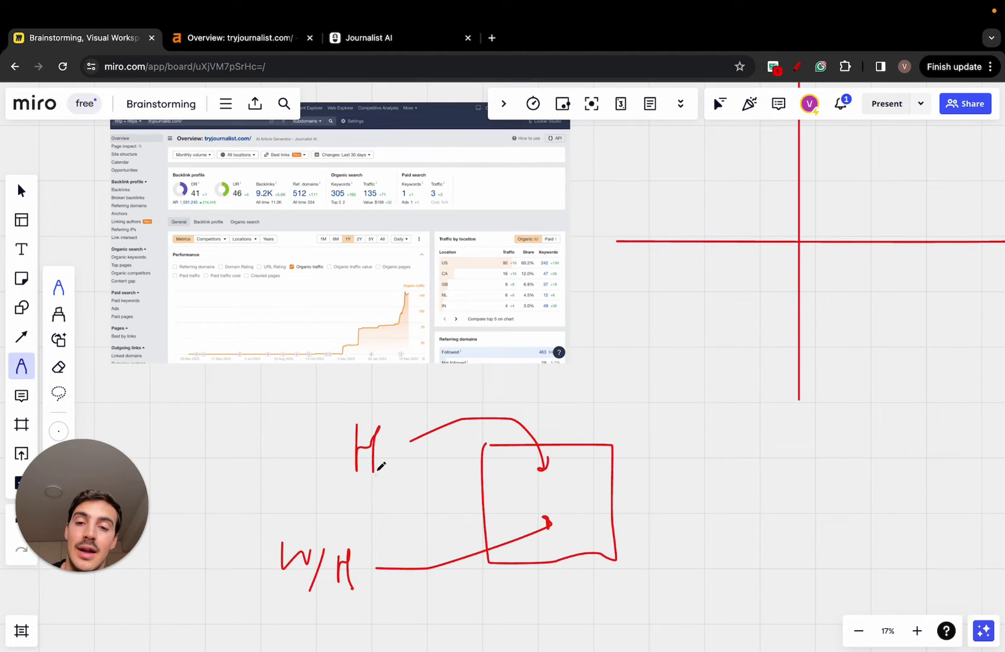
{"action": "mouse_move", "coordinate": [380, 415]}
{"action": "left_mouse_down"}
{"action": "mouse_move", "coordinate": [336, 448]}
{"action": "mouse_move", "coordinate": [391, 460]}
{"action": "mouse_move", "coordinate": [396, 424]}
{"action": "mouse_move", "coordinate": [385, 415]}
{"action": "left_mouse_up"}
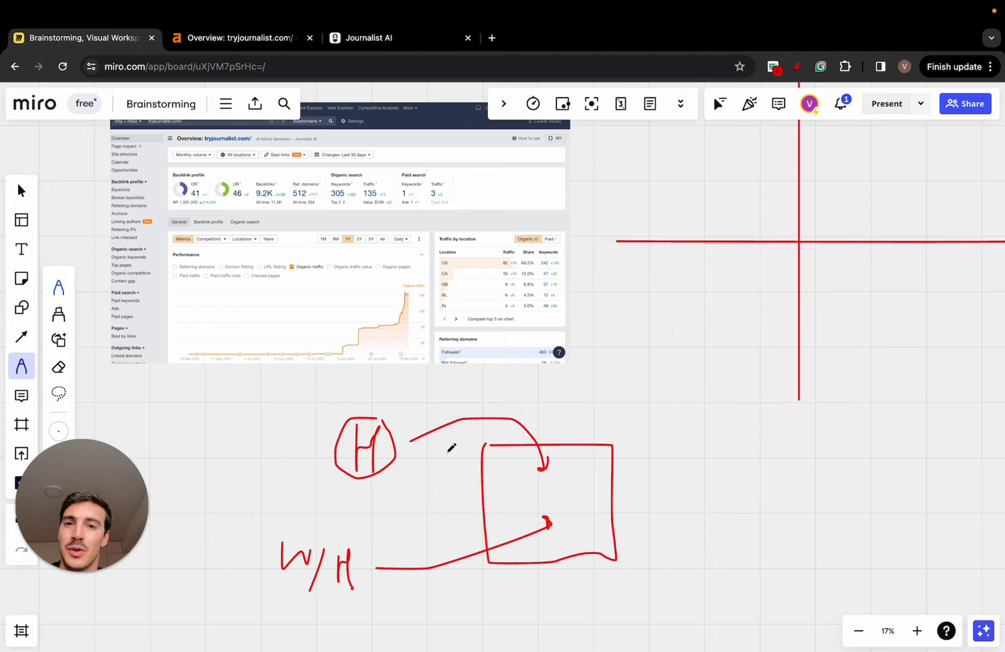
{"action": "mouse_move", "coordinate": [288, 525]}
{"action": "left_mouse_down"}
{"action": "mouse_move", "coordinate": [278, 532]}
{"action": "mouse_move", "coordinate": [330, 545]}
{"action": "mouse_move", "coordinate": [329, 558]}
{"action": "mouse_move", "coordinate": [374, 553]}
{"action": "mouse_move", "coordinate": [354, 524]}
{"action": "left_mouse_up"}
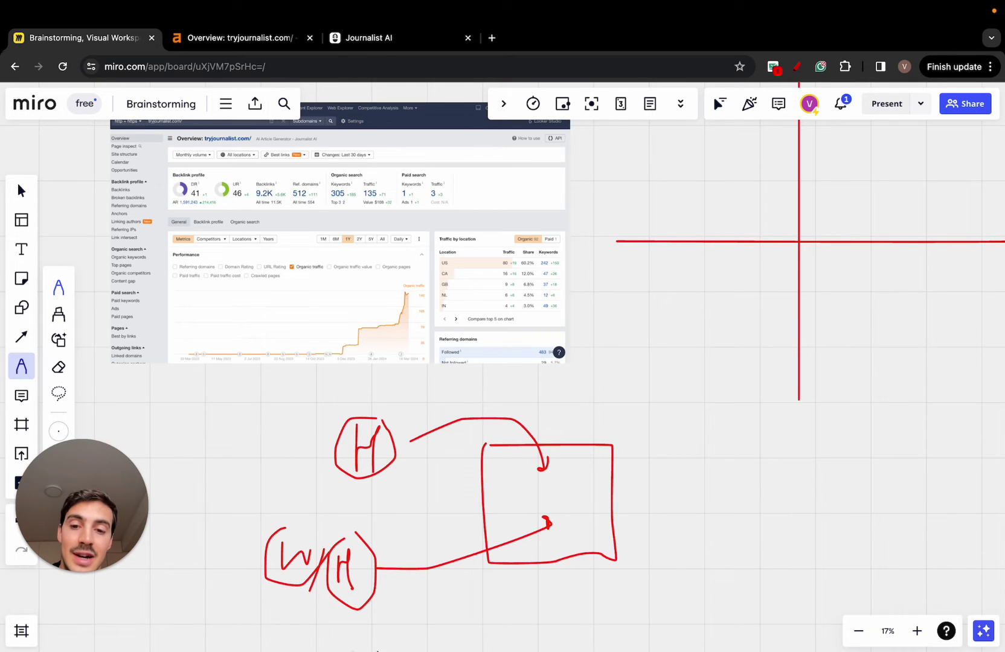
{"action": "scroll", "coordinate": [445, 469], "scroll_direction": "right", "scroll_amount": 5}
{"action": "scroll", "coordinate": [445, 470], "scroll_direction": "left", "scroll_amount": 8}
{"action": "mouse_move", "coordinate": [389, 451]}
{"action": "left_mouse_down"}
{"action": "mouse_move", "coordinate": [389, 518]}
{"action": "mouse_move", "coordinate": [428, 473]}
{"action": "left_mouse_up"}
- Write the k tag around the W/H row and add a short arrow toward it
{"action": "scroll", "coordinate": [348, 530], "scroll_direction": "down", "scroll_amount": 2}
{"action": "scroll", "coordinate": [348, 531], "scroll_direction": "left", "scroll_amount": 1}
{"action": "mouse_move", "coordinate": [370, 537]}
{"action": "left_mouse_down"}
{"action": "mouse_move", "coordinate": [372, 555]}
{"action": "mouse_move", "coordinate": [388, 554]}
{"action": "mouse_move", "coordinate": [368, 520]}
{"action": "mouse_move", "coordinate": [568, 586]}
{"action": "left_mouse_up"}
{"action": "left_click_drag", "start_coordinate": [240, 534], "coordinate": [272, 536]}
{"action": "scroll", "coordinate": [271, 536], "scroll_direction": "up", "scroll_amount": 5}
{"action": "scroll", "coordinate": [270, 536], "scroll_direction": "right", "scroll_amount": 10}
{"action": "scroll", "coordinate": [271, 535], "scroll_direction": "right", "scroll_amount": 8}
{"action": "scroll", "coordinate": [270, 536], "scroll_direction": "up", "scroll_amount": 2}
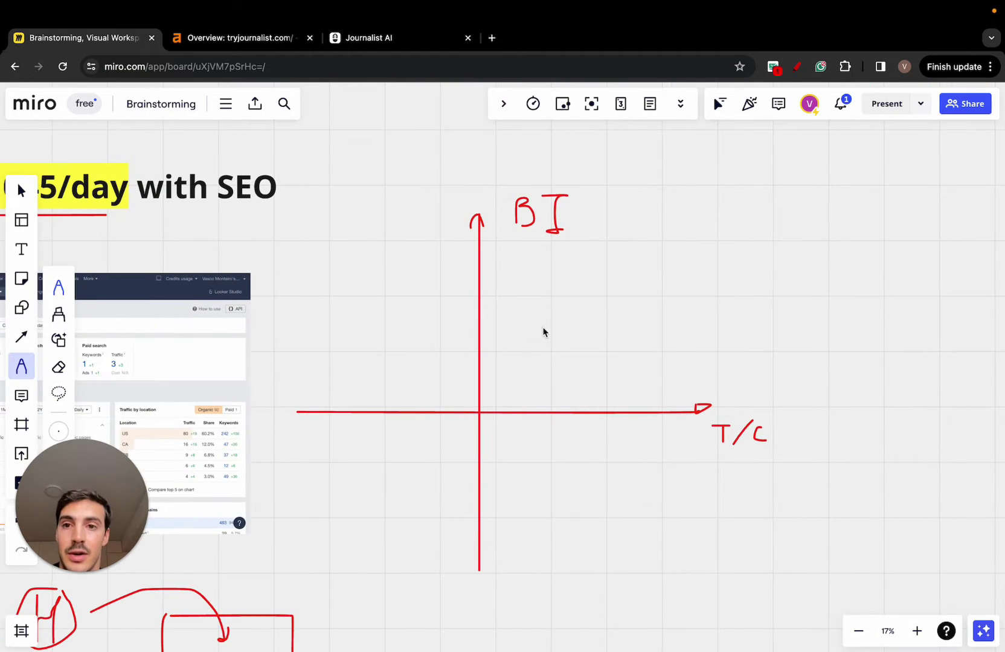
- Draw a cross in each lower quadrant of the BI/T/C matrix and circle both crosses
{"action": "left_click_drag", "start_coordinate": [385, 437], "coordinate": [459, 544]}
{"action": "left_click_drag", "start_coordinate": [447, 451], "coordinate": [404, 500]}
{"action": "left_click_drag", "start_coordinate": [591, 454], "coordinate": [641, 539]}
{"action": "left_click_drag", "start_coordinate": [642, 494], "coordinate": [560, 537]}
{"action": "mouse_move", "coordinate": [440, 427]}
{"action": "left_mouse_down"}
{"action": "mouse_move", "coordinate": [426, 427]}
{"action": "mouse_move", "coordinate": [457, 567]}
{"action": "mouse_move", "coordinate": [473, 439]}
{"action": "left_mouse_up"}
{"action": "mouse_move", "coordinate": [583, 435]}
{"action": "left_mouse_down"}
{"action": "mouse_move", "coordinate": [539, 578]}
{"action": "mouse_move", "coordinate": [644, 432]}
{"action": "mouse_move", "coordinate": [617, 435]}
{"action": "left_mouse_up"}
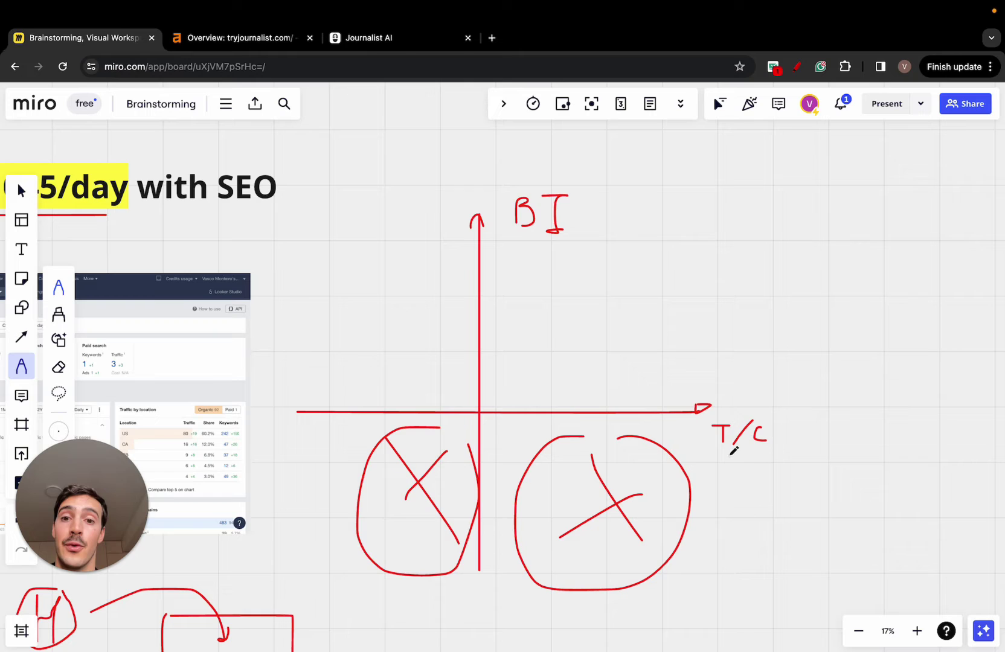
- Add check marks to both upper quadrants, then zoom out to see the whole matrix
{"action": "mouse_move", "coordinate": [378, 308]}
{"action": "left_mouse_down"}
{"action": "mouse_move", "coordinate": [412, 406]}
{"action": "mouse_move", "coordinate": [506, 251]}
{"action": "left_mouse_up"}
{"action": "mouse_move", "coordinate": [521, 308]}
{"action": "left_mouse_down"}
{"action": "mouse_move", "coordinate": [551, 338]}
{"action": "mouse_move", "coordinate": [637, 255]}
{"action": "left_mouse_up"}
{"action": "left_click", "coordinate": [612, 264]}
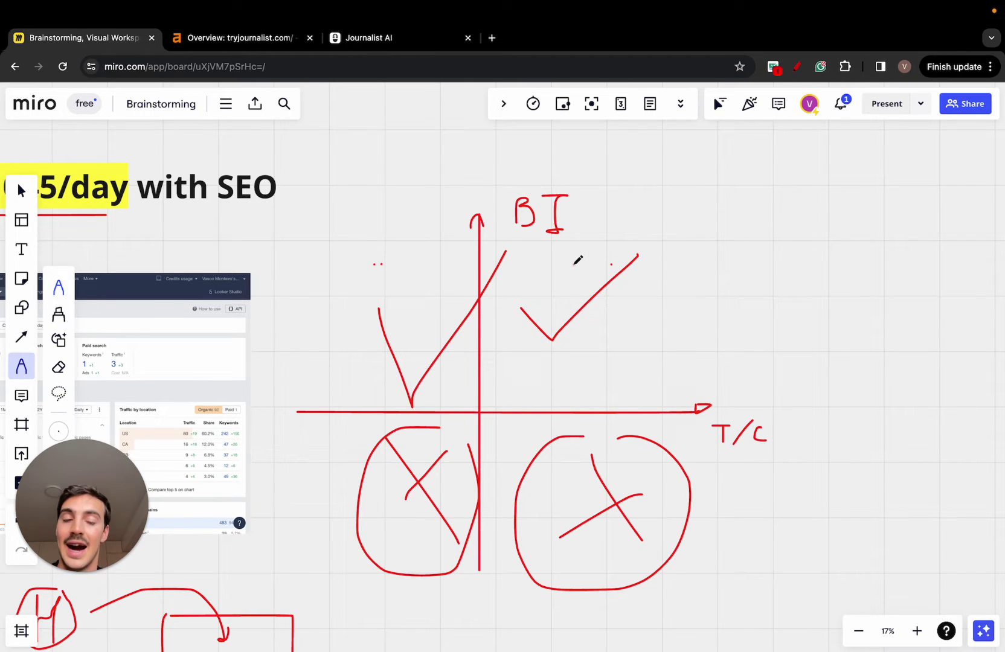
{"action": "left_click", "coordinate": [573, 263]}
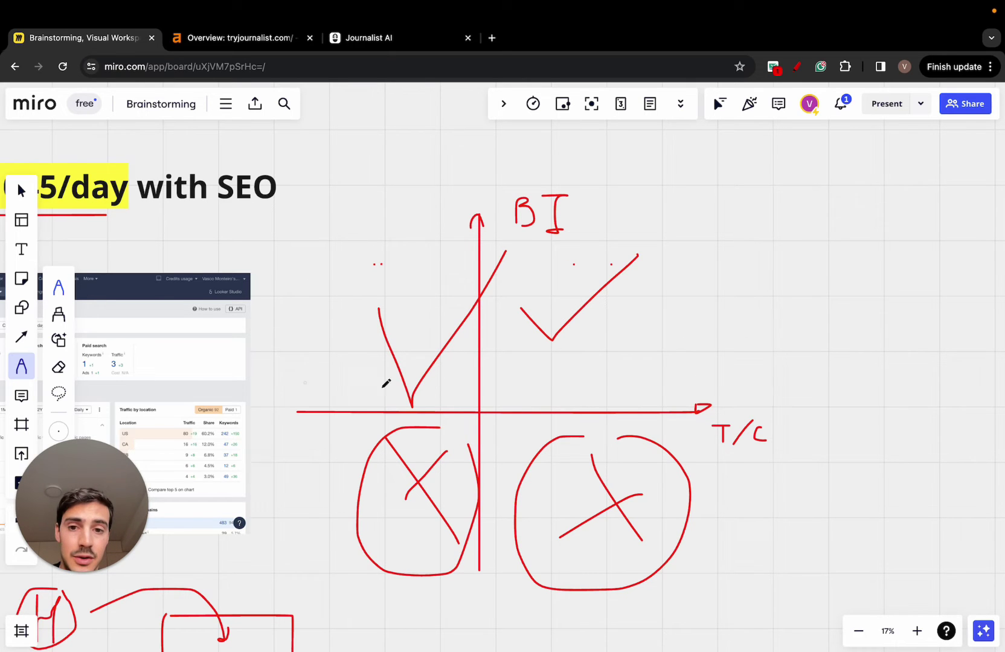
{"action": "scroll", "coordinate": [459, 353], "scroll_direction": "down", "scroll_amount": 5}
{"action": "scroll", "coordinate": [459, 353], "scroll_direction": "left", "scroll_amount": 4}
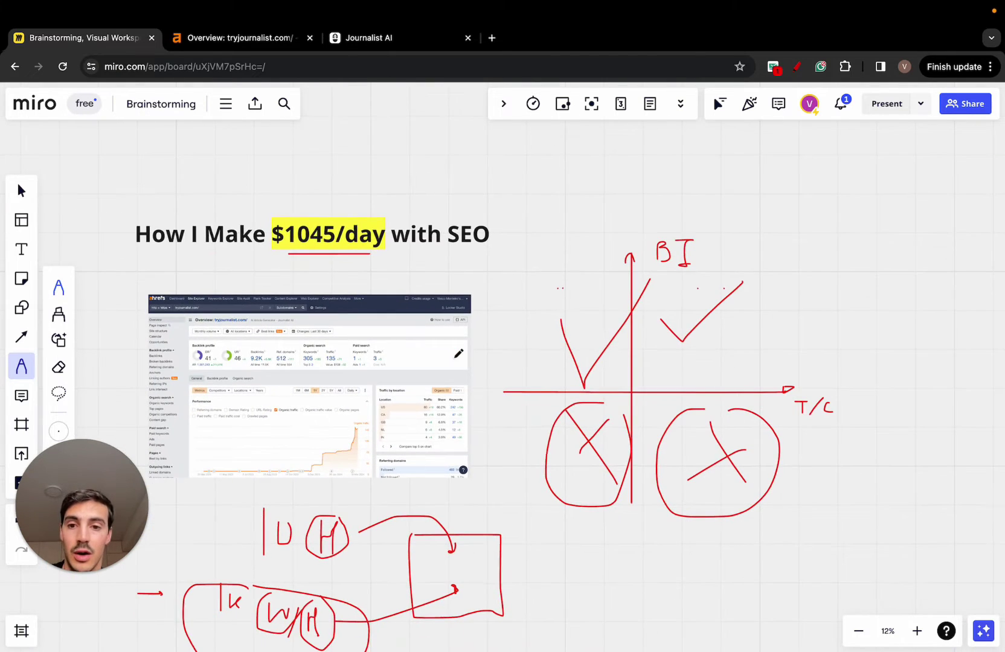
{"action": "scroll", "coordinate": [458, 353], "scroll_direction": "left", "scroll_amount": 2}
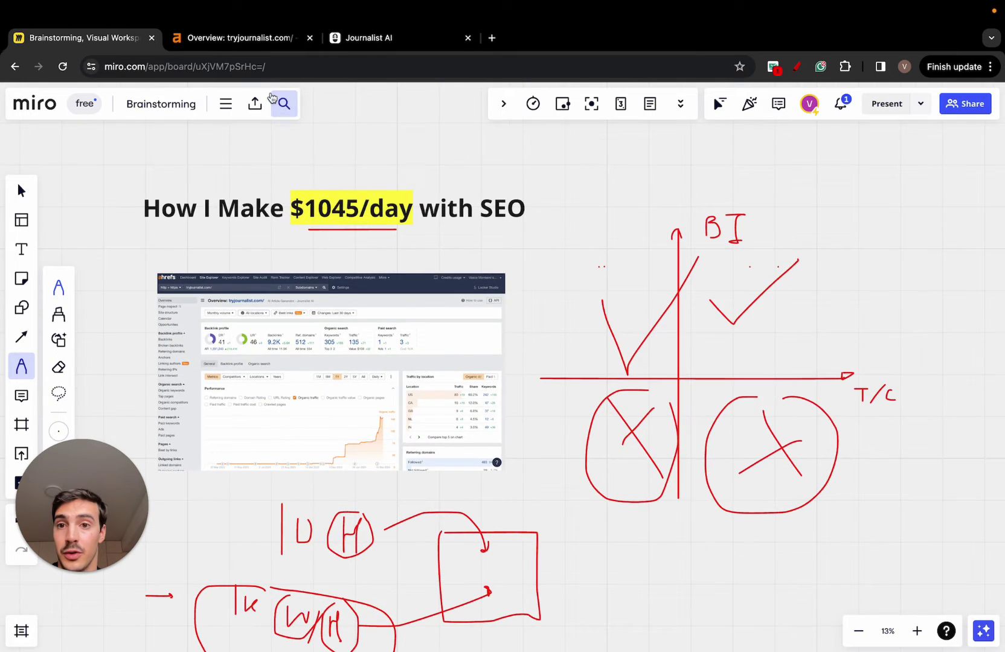
{"action": "left_click", "coordinate": [254, 38]}
{"action": "scroll", "coordinate": [457, 399], "scroll_direction": "down", "scroll_amount": 3}
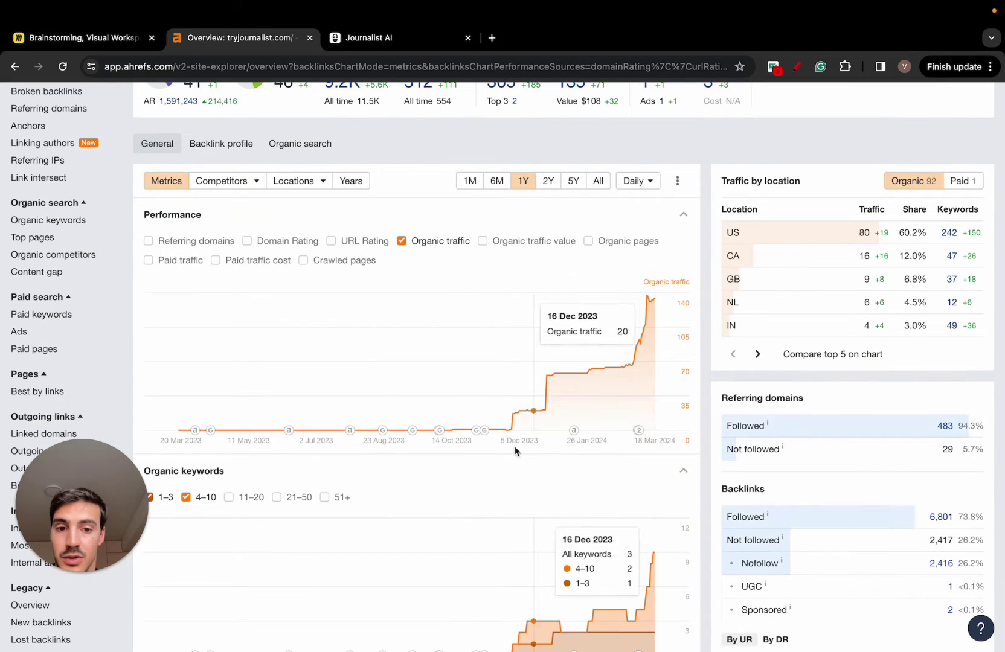
{"action": "scroll", "coordinate": [632, 299], "scroll_direction": "up", "scroll_amount": 1}
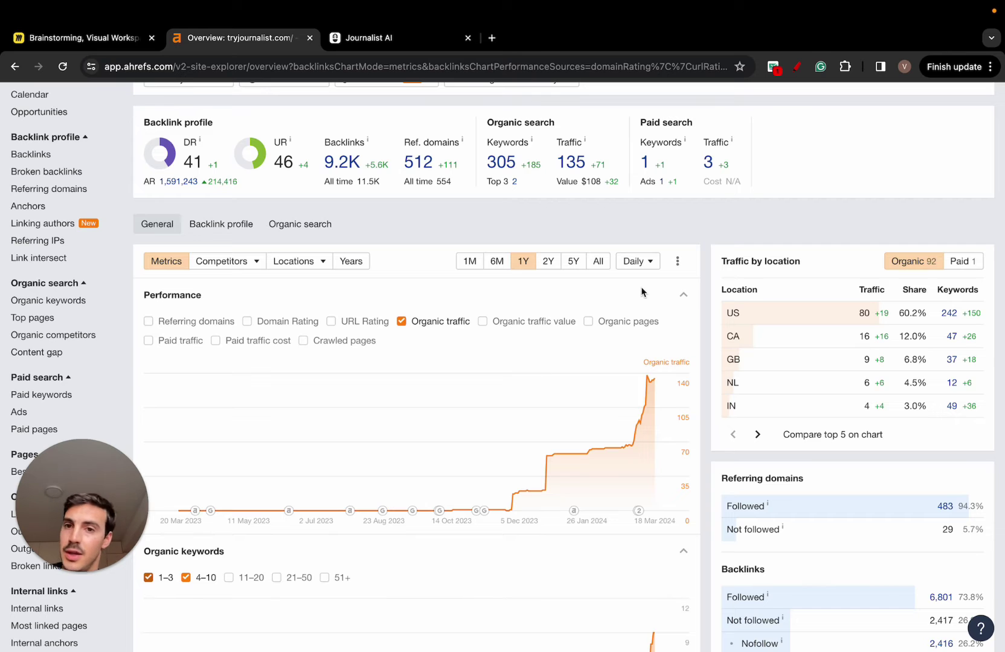
{"action": "scroll", "coordinate": [640, 289], "scroll_direction": "up", "scroll_amount": 1}
{"action": "scroll", "coordinate": [545, 242], "scroll_direction": "down", "scroll_amount": 1}
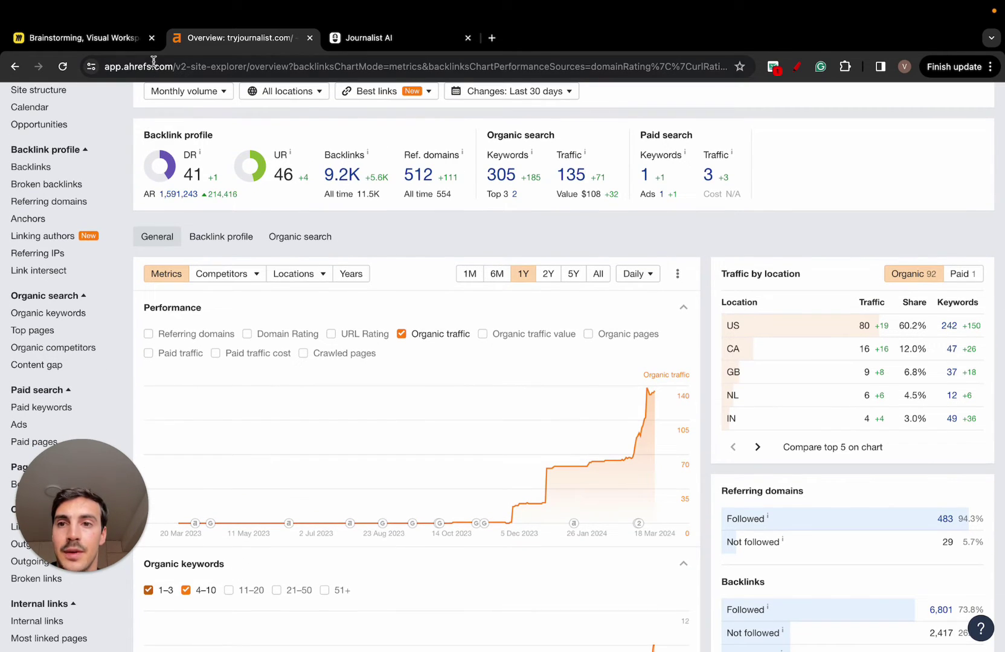
{"action": "left_click", "coordinate": [135, 42]}
{"action": "scroll", "coordinate": [486, 275], "scroll_direction": "down", "scroll_amount": 2}
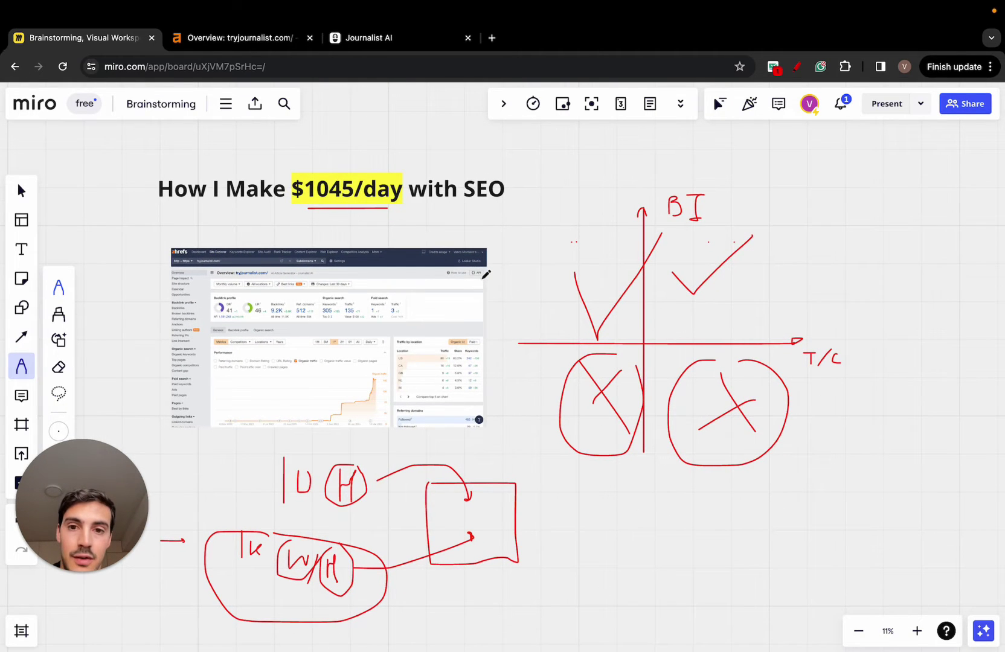
- Loop around the BI matrix and the lower sketch, briefly checking the Journalist AI blog
{"action": "scroll", "coordinate": [486, 274], "scroll_direction": "down", "scroll_amount": 1}
{"action": "mouse_move", "coordinate": [697, 154]}
{"action": "left_mouse_down"}
{"action": "mouse_move", "coordinate": [534, 200]}
{"action": "mouse_move", "coordinate": [907, 320]}
{"action": "mouse_move", "coordinate": [709, 189]}
{"action": "left_mouse_up"}
{"action": "mouse_move", "coordinate": [338, 425]}
{"action": "left_mouse_down"}
{"action": "mouse_move", "coordinate": [281, 426]}
{"action": "mouse_move", "coordinate": [543, 570]}
{"action": "mouse_move", "coordinate": [325, 432]}
{"action": "left_mouse_up"}
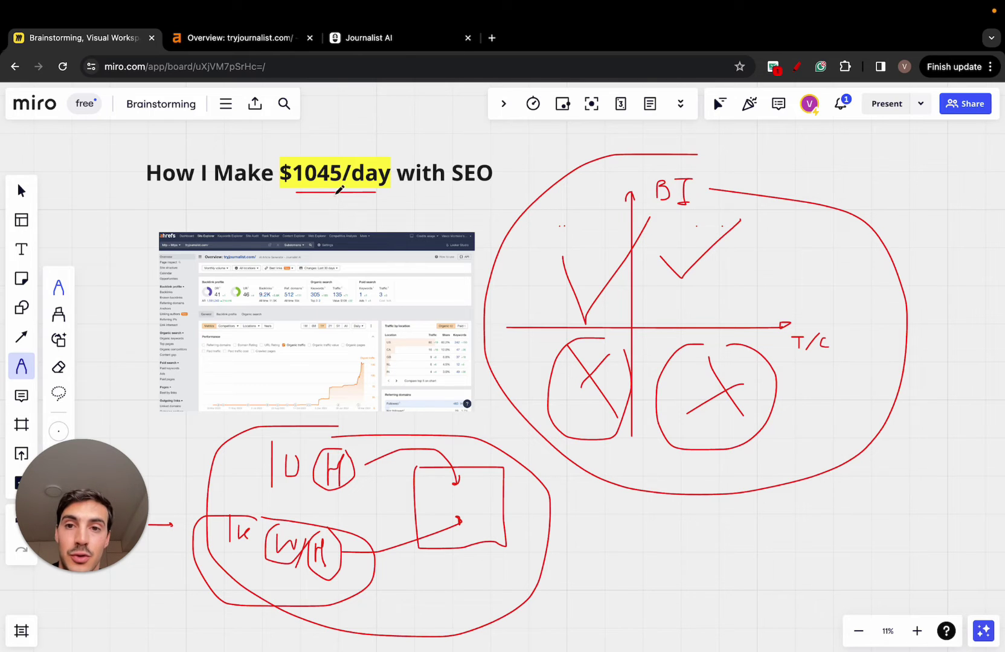
{"action": "scroll", "coordinate": [392, 251], "scroll_direction": "down", "scroll_amount": 3}
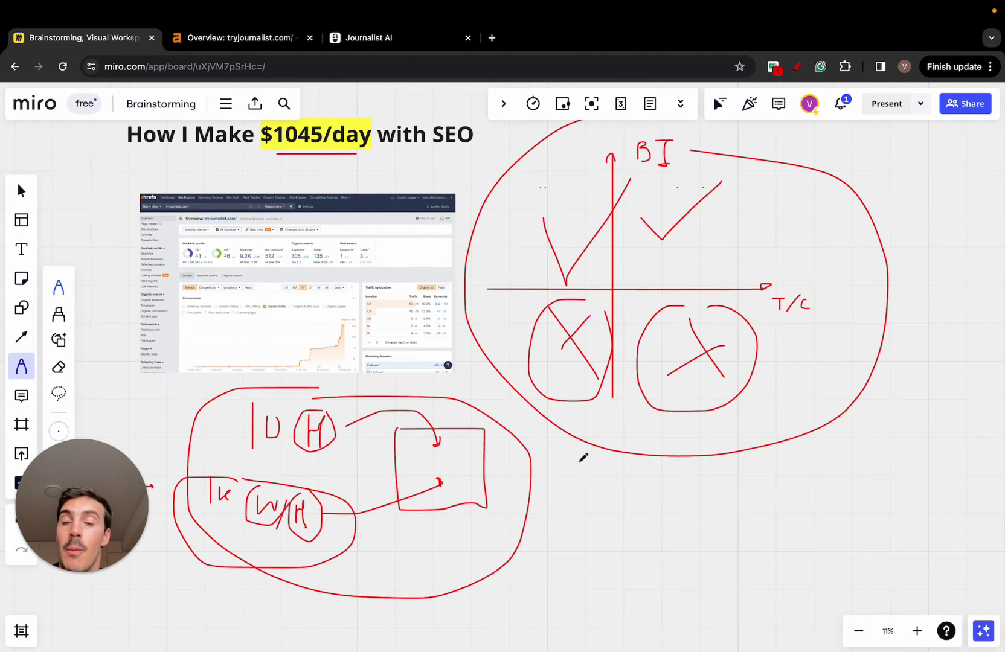
{"action": "left_click", "coordinate": [386, 38]}
{"action": "left_click", "coordinate": [118, 48]}
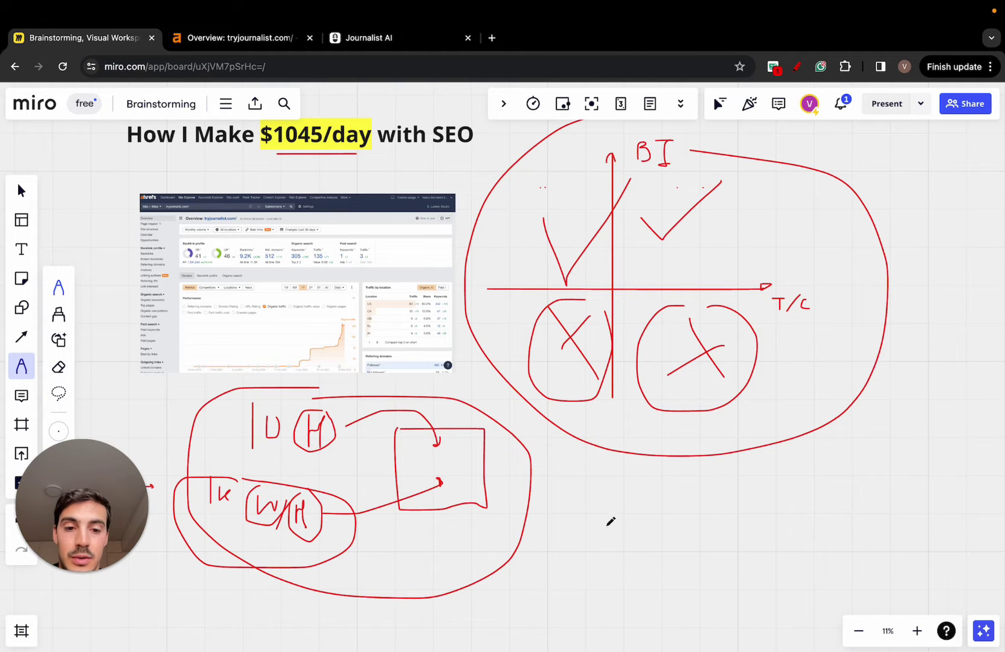
- Write JA on the right and a label on the left of VS, then draw two long lines beneath
{"action": "mouse_move", "coordinate": [608, 523]}
{"action": "left_mouse_down"}
{"action": "mouse_move", "coordinate": [704, 523]}
{"action": "mouse_move", "coordinate": [704, 498]}
{"action": "mouse_move", "coordinate": [724, 474]}
{"action": "mouse_move", "coordinate": [736, 483]}
{"action": "mouse_move", "coordinate": [722, 509]}
{"action": "mouse_move", "coordinate": [953, 508]}
{"action": "left_mouse_up"}
{"action": "scroll", "coordinate": [706, 522], "scroll_direction": "up", "scroll_amount": 3}
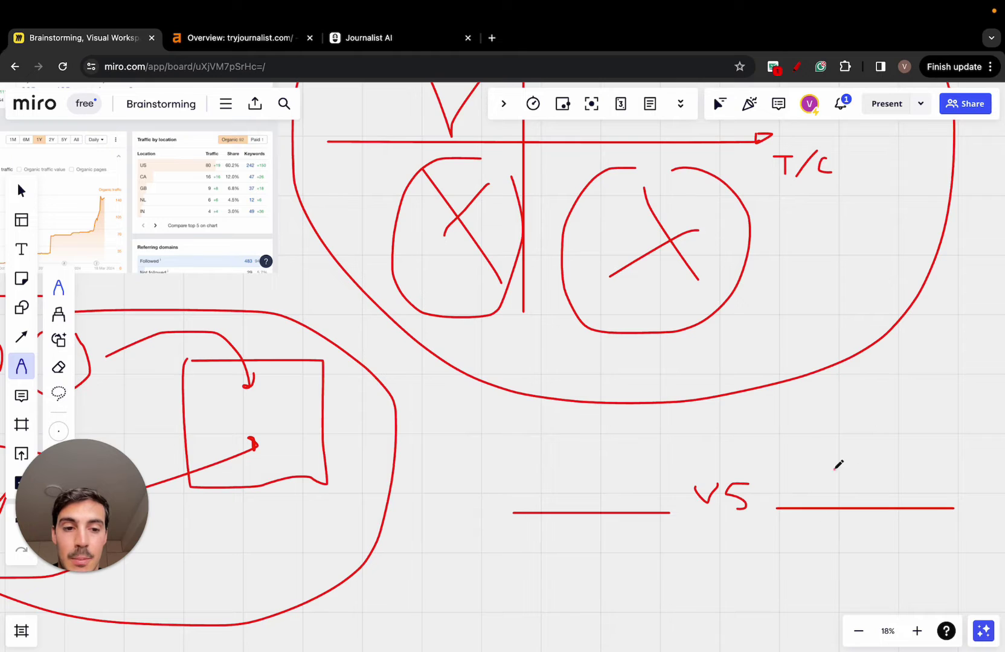
{"action": "mouse_move", "coordinate": [835, 470]}
{"action": "left_mouse_down"}
{"action": "mouse_move", "coordinate": [832, 495]}
{"action": "mouse_move", "coordinate": [871, 468]}
{"action": "mouse_move", "coordinate": [880, 481]}
{"action": "left_mouse_up"}
{"action": "mouse_move", "coordinate": [606, 473]}
{"action": "left_mouse_down"}
{"action": "mouse_move", "coordinate": [591, 478]}
{"action": "mouse_move", "coordinate": [626, 501]}
{"action": "left_mouse_up"}
{"action": "scroll", "coordinate": [628, 498], "scroll_direction": "down", "scroll_amount": 3}
{"action": "left_click_drag", "start_coordinate": [520, 470], "coordinate": [889, 473]}
{"action": "left_click_drag", "start_coordinate": [510, 543], "coordinate": [841, 548]}
{"action": "left_click", "coordinate": [253, 38]}
- Go to the Ahrefs Top pages report for tryjournalist.com
{"action": "left_click", "coordinate": [92, 309]}
{"action": "left_click", "coordinate": [61, 388]}
{"action": "scroll", "coordinate": [308, 388], "scroll_direction": "down", "scroll_amount": 4}
{"action": "scroll", "coordinate": [347, 343], "scroll_direction": "down", "scroll_amount": 1}
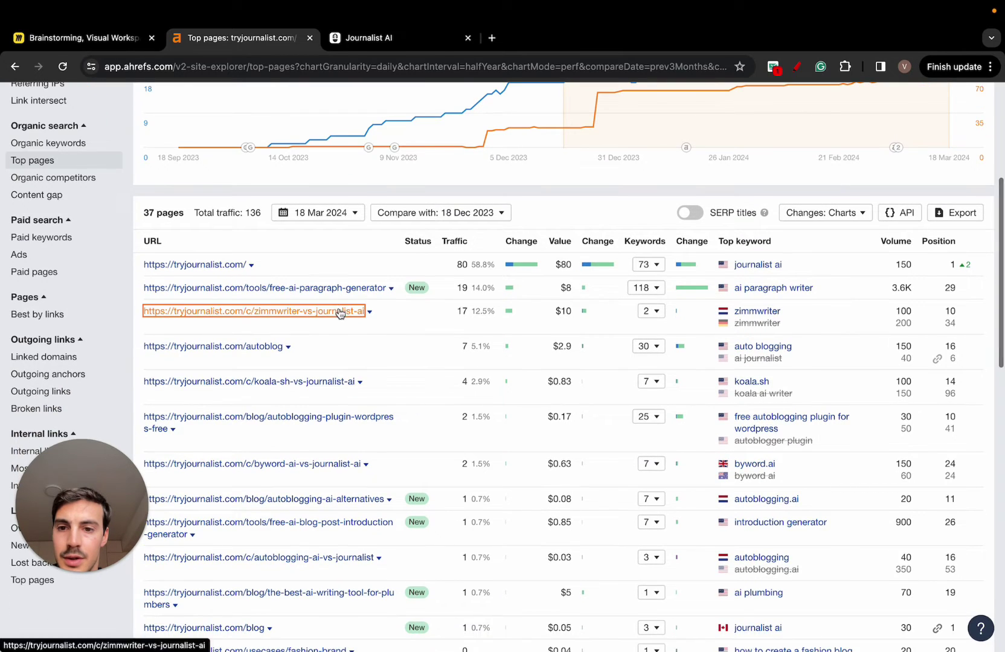
- Open the zimmwriter-vs-journalist-ai comparison article, skim it, and return to Top pages
{"action": "left_click", "coordinate": [340, 313]}
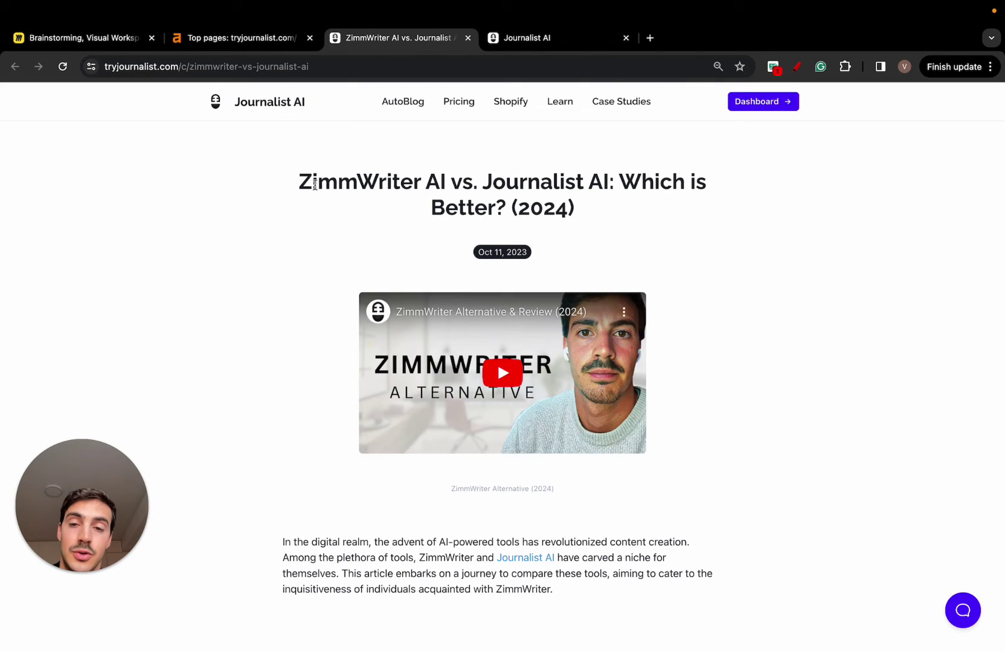
{"action": "left_click_drag", "start_coordinate": [298, 182], "coordinate": [535, 182]}
{"action": "scroll", "coordinate": [537, 181], "scroll_direction": "down", "scroll_amount": 10}
{"action": "scroll", "coordinate": [538, 181], "scroll_direction": "down", "scroll_amount": 10}
{"action": "scroll", "coordinate": [454, 349], "scroll_direction": "up", "scroll_amount": 5}
{"action": "scroll", "coordinate": [454, 349], "scroll_direction": "down", "scroll_amount": 15}
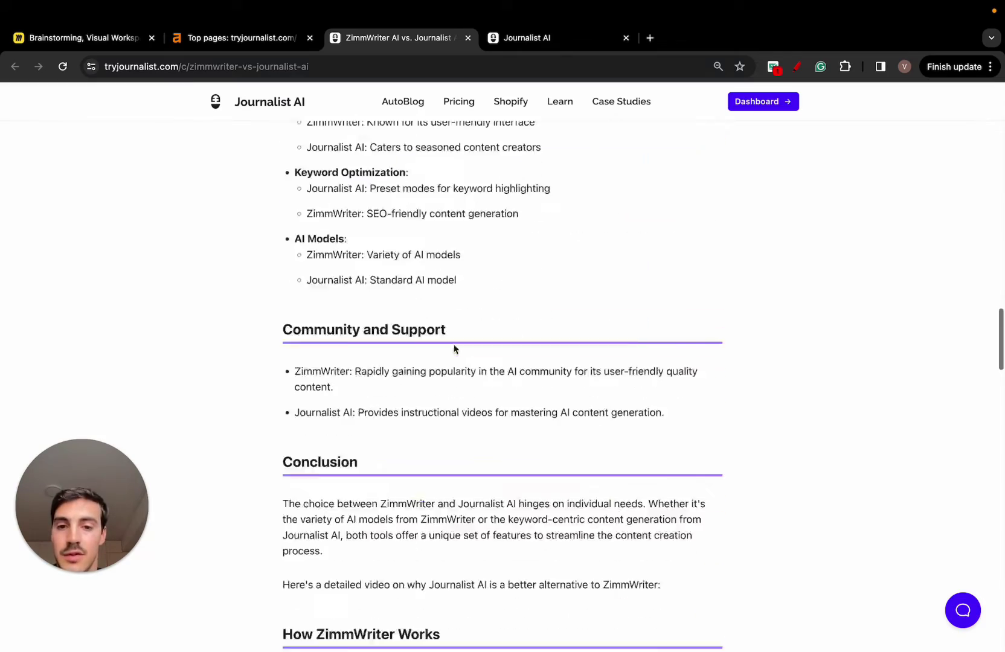
{"action": "scroll", "coordinate": [454, 349], "scroll_direction": "up", "scroll_amount": 20}
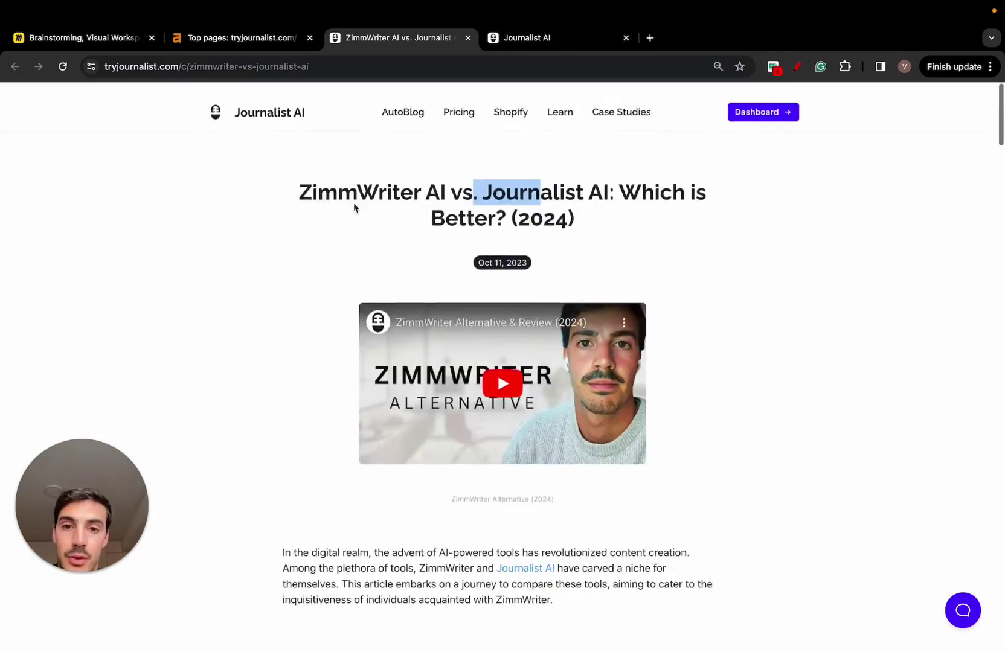
{"action": "left_click", "coordinate": [216, 41]}
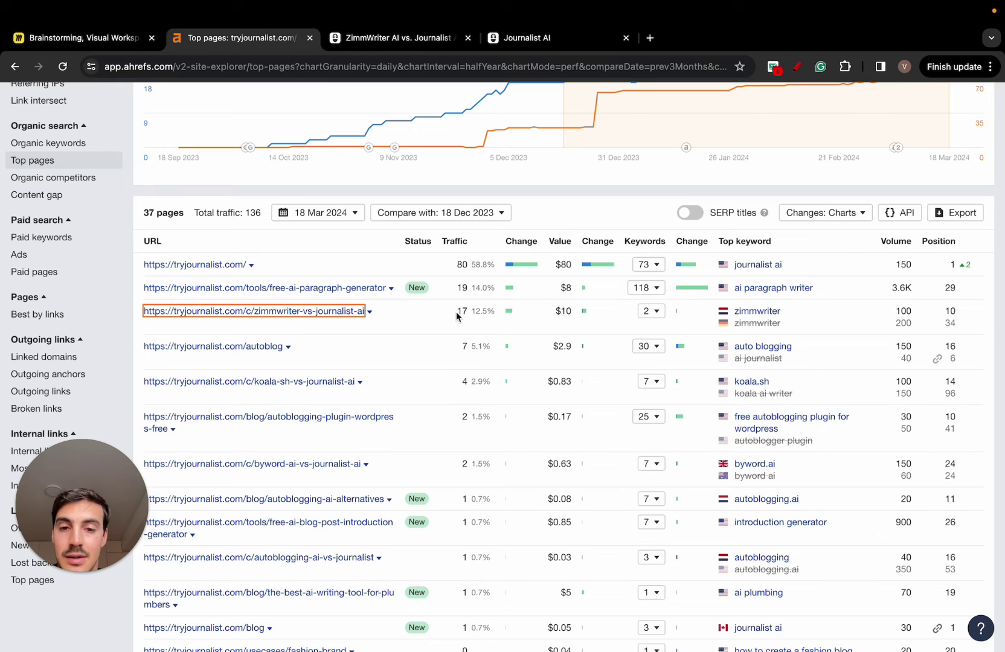
- Review the 2 ranking keywords for the zimmwriter-vs-journalist-ai page, then close the list
{"action": "left_click", "coordinate": [650, 311]}
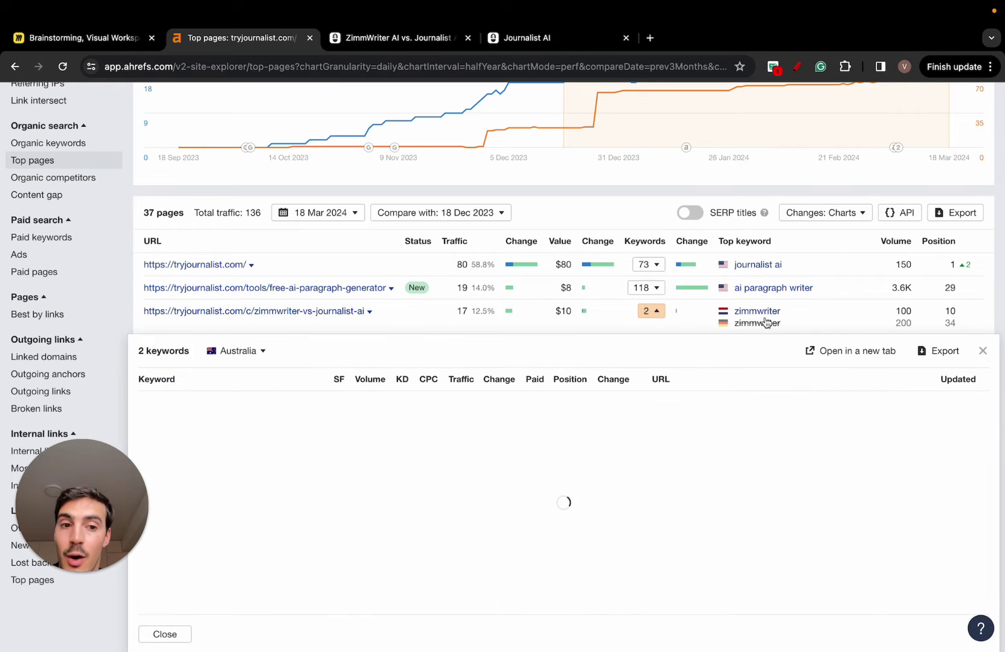
{"action": "scroll", "coordinate": [671, 423], "scroll_direction": "down", "scroll_amount": 1}
{"action": "mouse_move", "coordinate": [625, 371]}
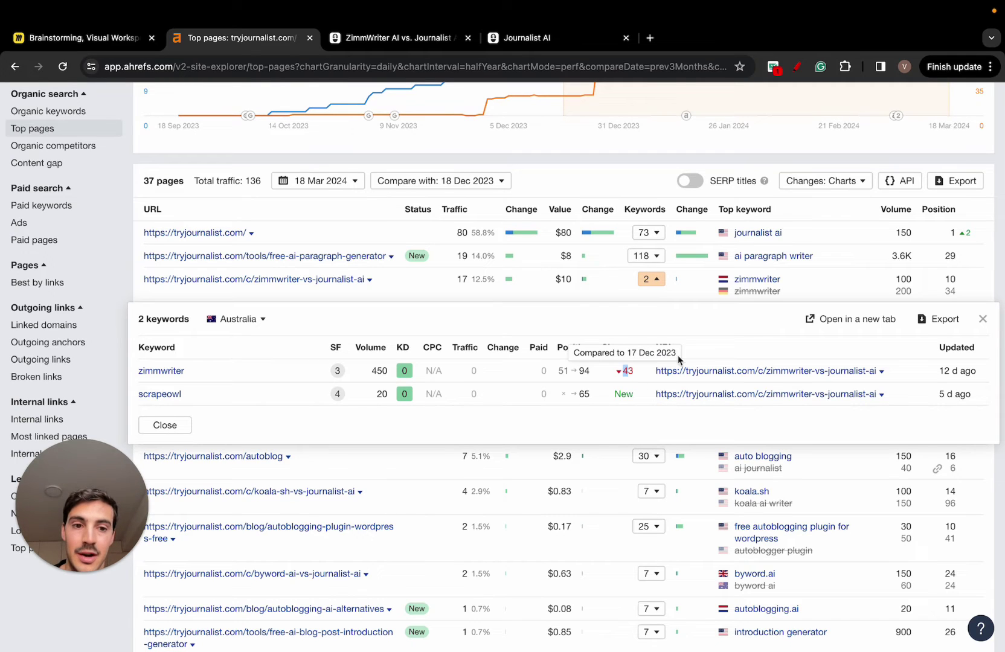
{"action": "left_click", "coordinate": [982, 319]}
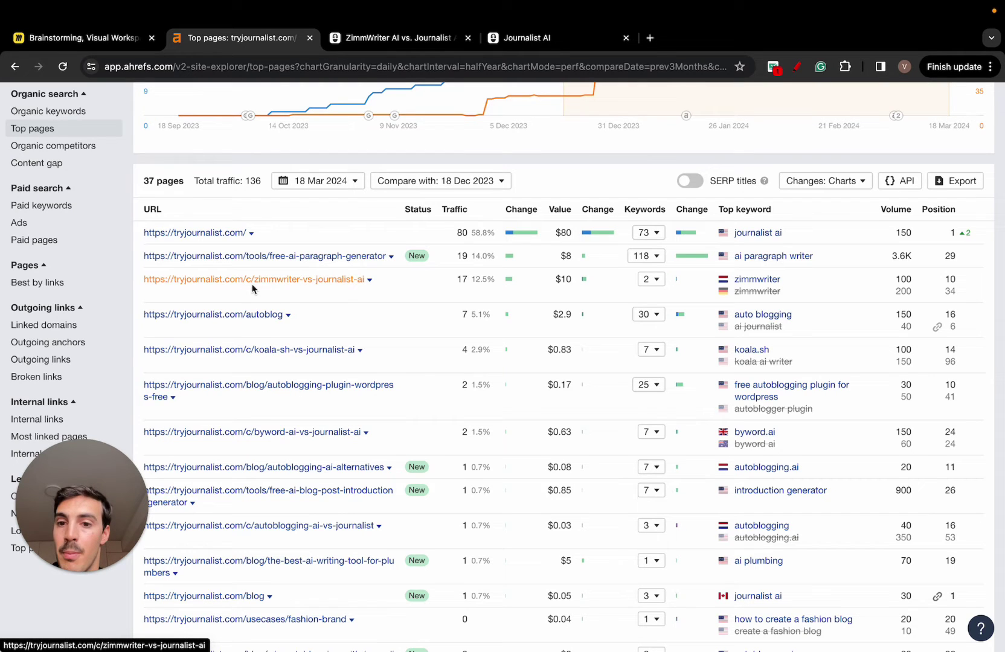
- Turn on screen drawing and underline the zimmwriter-vs-journalist-ai address in red
{"action": "key", "text": "alt+shift+d"}
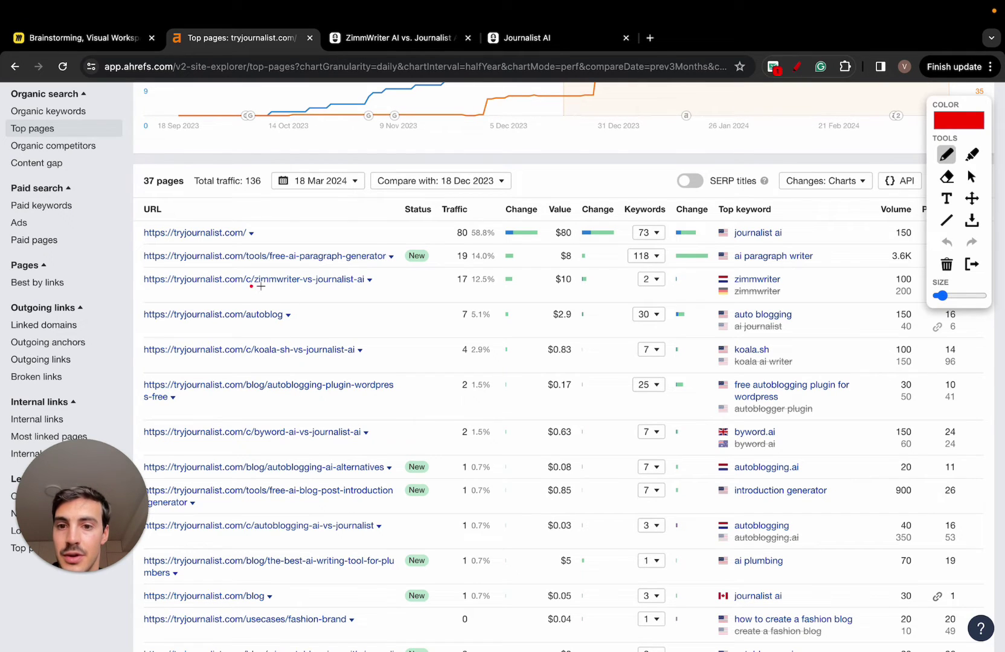
{"action": "left_click_drag", "start_coordinate": [261, 286], "coordinate": [364, 286]}
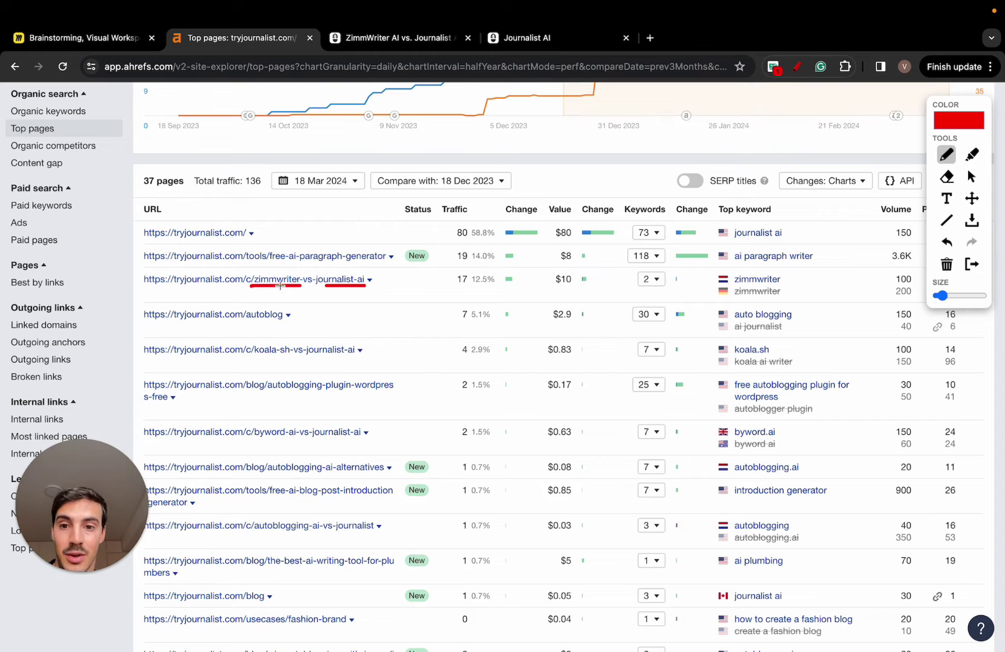
{"action": "left_click_drag", "start_coordinate": [246, 287], "coordinate": [340, 286]}
- In Miro, circle the top-left check mark and loop around the upper-left quadrant
{"action": "left_click", "coordinate": [126, 44]}
{"action": "scroll", "coordinate": [823, 383], "scroll_direction": "up", "scroll_amount": 10}
{"action": "mouse_move", "coordinate": [449, 300]}
{"action": "left_mouse_down"}
{"action": "mouse_move", "coordinate": [426, 486]}
{"action": "mouse_move", "coordinate": [357, 322]}
{"action": "left_mouse_up"}
{"action": "scroll", "coordinate": [356, 323], "scroll_direction": "left", "scroll_amount": 2}
{"action": "scroll", "coordinate": [356, 323], "scroll_direction": "down", "scroll_amount": 1}
{"action": "scroll", "coordinate": [356, 323], "scroll_direction": "up", "scroll_amount": 3}
{"action": "mouse_move", "coordinate": [454, 208]}
{"action": "left_mouse_down"}
{"action": "mouse_move", "coordinate": [426, 468]}
{"action": "mouse_move", "coordinate": [372, 223]}
{"action": "left_mouse_up"}
- Zoom out and handwrite labels on the second and third comparison lines
{"action": "scroll", "coordinate": [372, 223], "scroll_direction": "down", "scroll_amount": 3}
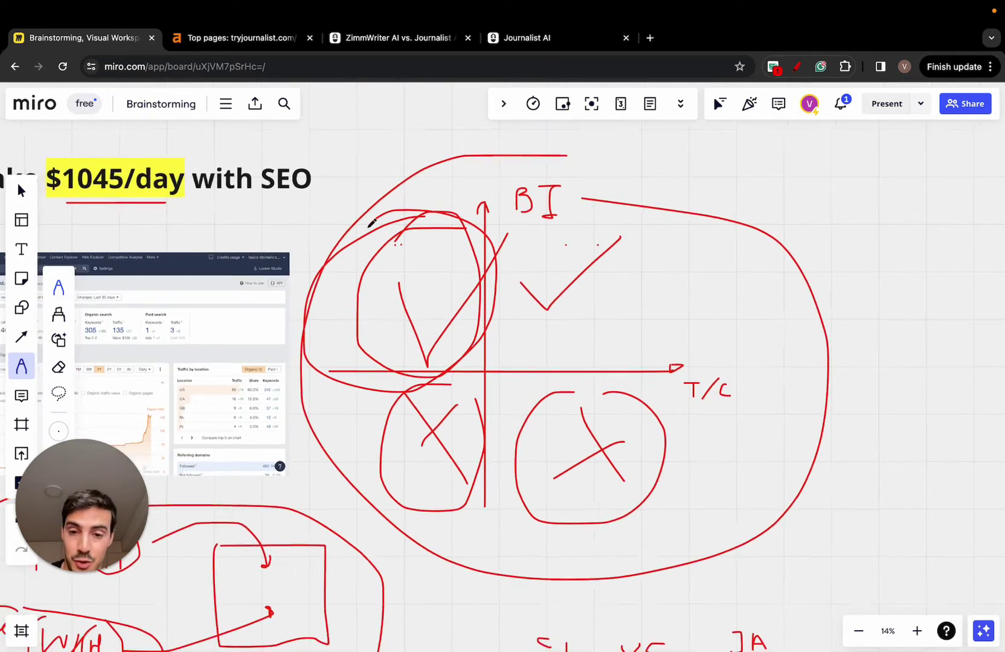
{"action": "scroll", "coordinate": [492, 313], "scroll_direction": "down", "scroll_amount": 2}
{"action": "scroll", "coordinate": [492, 313], "scroll_direction": "down", "scroll_amount": 1}
{"action": "scroll", "coordinate": [492, 313], "scroll_direction": "left", "scroll_amount": 1}
{"action": "scroll", "coordinate": [492, 313], "scroll_direction": "up", "scroll_amount": 1}
{"action": "scroll", "coordinate": [492, 313], "scroll_direction": "left", "scroll_amount": 1}
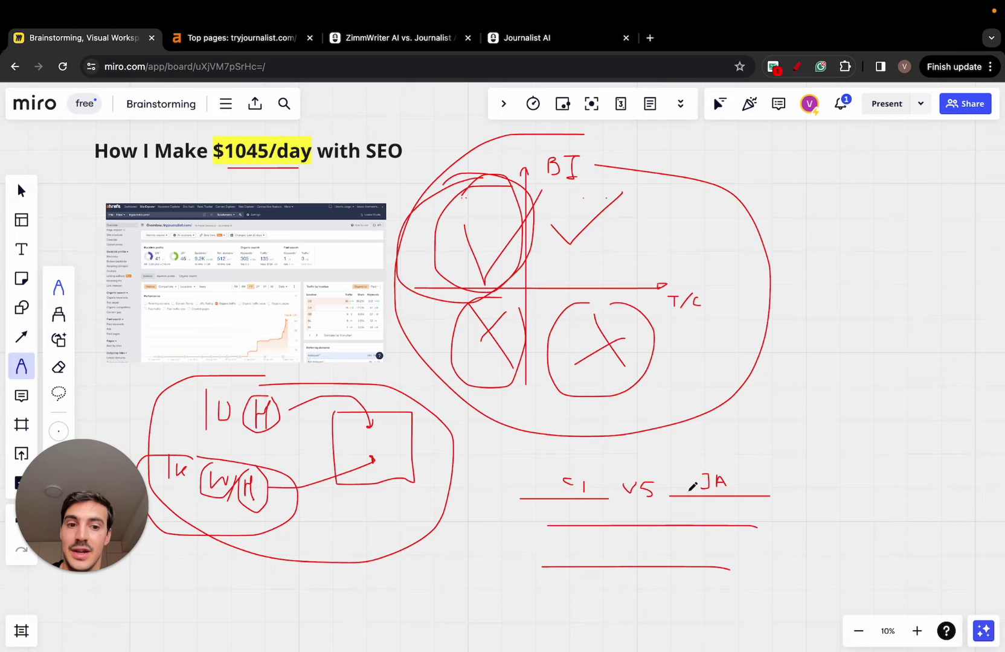
{"action": "mouse_move", "coordinate": [560, 518]}
{"action": "left_mouse_down"}
{"action": "mouse_move", "coordinate": [584, 524]}
{"action": "mouse_move", "coordinate": [567, 554]}
{"action": "mouse_move", "coordinate": [590, 569]}
{"action": "left_mouse_up"}
{"action": "mouse_move", "coordinate": [633, 506]}
{"action": "left_mouse_down"}
{"action": "mouse_move", "coordinate": [637, 513]}
{"action": "mouse_move", "coordinate": [643, 499]}
{"action": "mouse_move", "coordinate": [667, 526]}
{"action": "mouse_move", "coordinate": [722, 524]}
{"action": "left_mouse_up"}
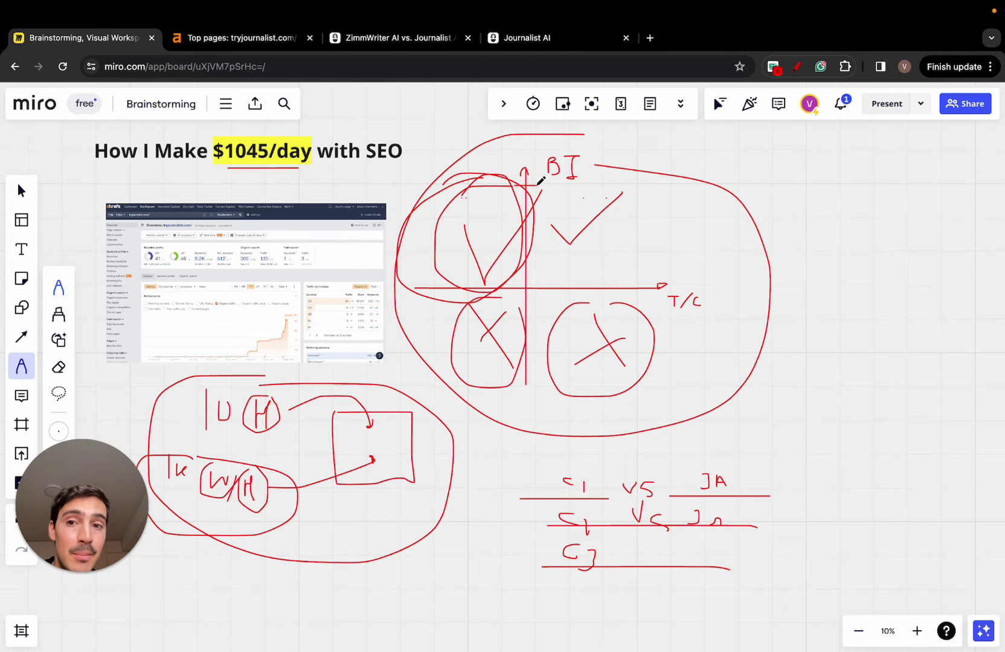
{"action": "left_click", "coordinate": [259, 40]}
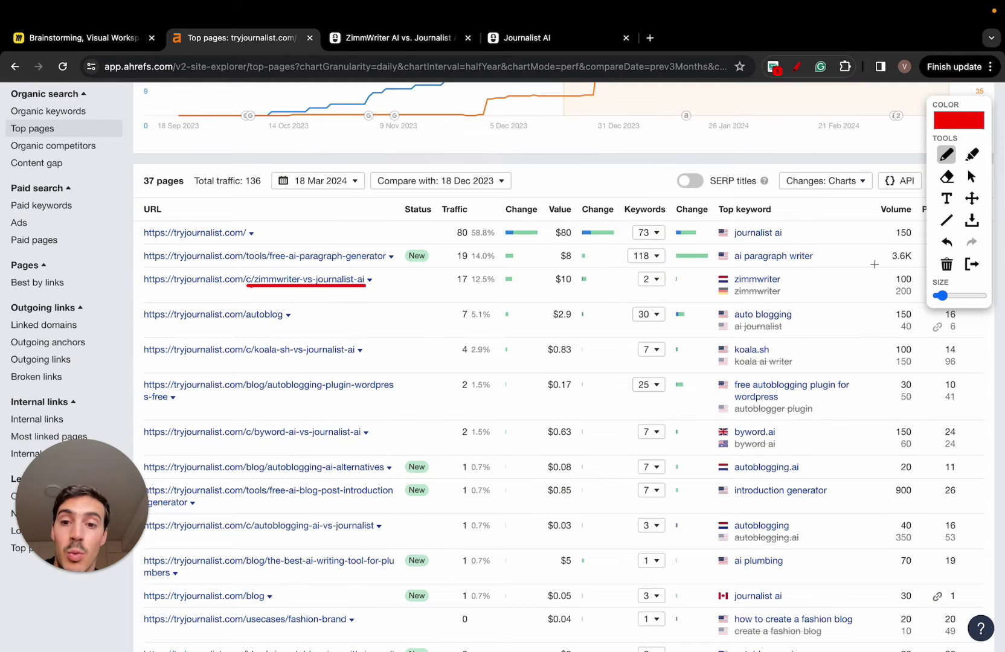
- Underline the koala-sh and byword comparison addresses and the zimmwriter page's traffic of 17
{"action": "left_click_drag", "start_coordinate": [242, 359], "coordinate": [360, 359]}
{"action": "scroll", "coordinate": [356, 374], "scroll_direction": "down", "scroll_amount": 1}
{"action": "left_click_drag", "start_coordinate": [254, 416], "coordinate": [371, 417]}
{"action": "scroll", "coordinate": [292, 432], "scroll_direction": "down", "scroll_amount": 5}
{"action": "scroll", "coordinate": [292, 432], "scroll_direction": "up", "scroll_amount": 5}
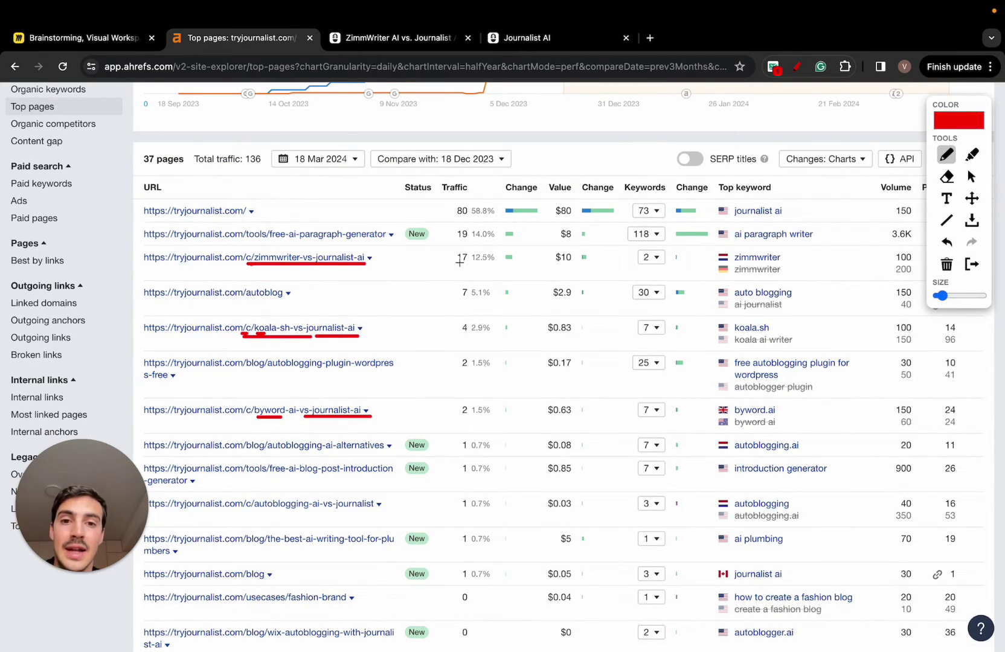
{"action": "left_click_drag", "start_coordinate": [454, 260], "coordinate": [475, 264]}
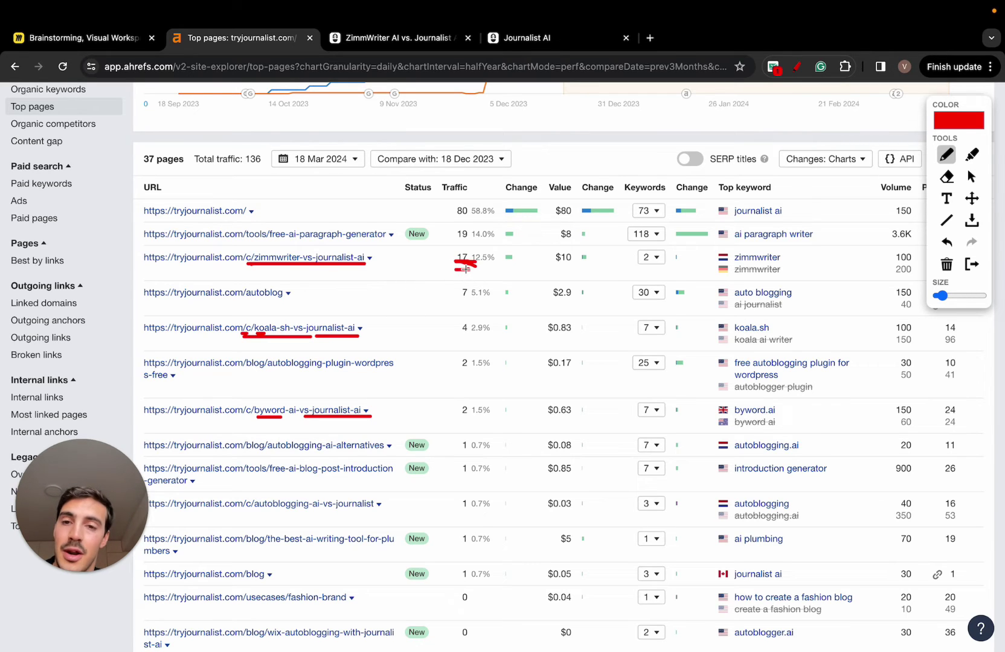
{"action": "left_click", "coordinate": [128, 42]}
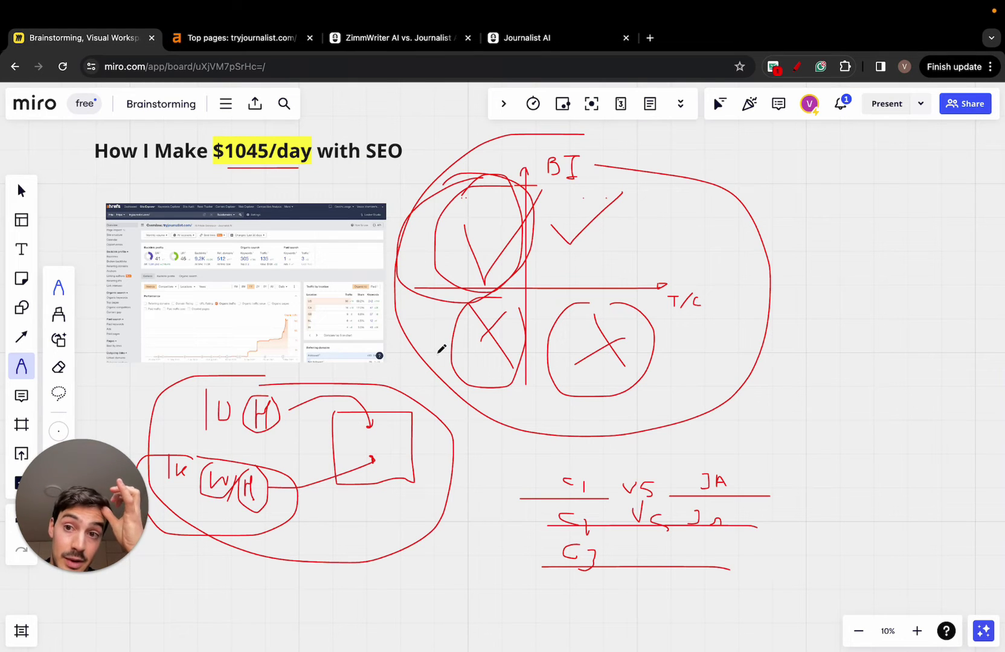
- Circle the lower-right X a second time and loop around the top-right check mark
{"action": "left_click", "coordinate": [273, 47]}
{"action": "left_click", "coordinate": [118, 46]}
{"action": "mouse_move", "coordinate": [622, 298]}
{"action": "left_mouse_down"}
{"action": "mouse_move", "coordinate": [585, 298]}
{"action": "mouse_move", "coordinate": [587, 376]}
{"action": "mouse_move", "coordinate": [656, 287]}
{"action": "mouse_move", "coordinate": [576, 306]}
{"action": "left_mouse_up"}
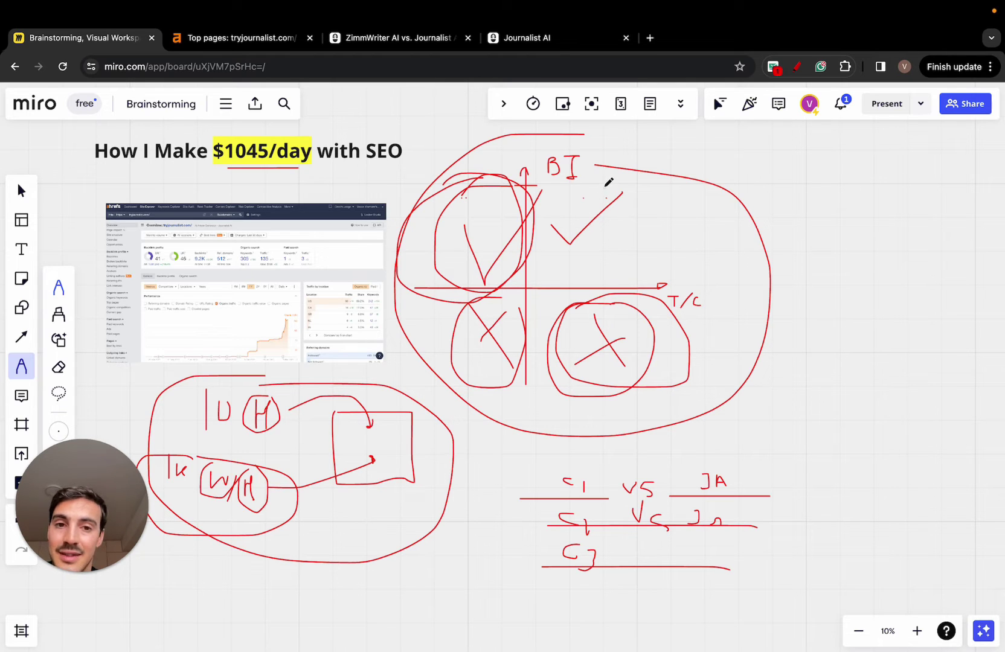
{"action": "mouse_move", "coordinate": [606, 184]}
{"action": "left_mouse_down"}
{"action": "mouse_move", "coordinate": [552, 238]}
{"action": "mouse_move", "coordinate": [595, 246]}
{"action": "left_mouse_up"}
{"action": "left_click", "coordinate": [500, 229]}
{"action": "left_click", "coordinate": [617, 362]}
{"action": "left_click", "coordinate": [495, 361]}
{"action": "left_click", "coordinate": [592, 361]}
- Clear the Ahrefs drawings and open the free AI paragraph generator in a tab beside Top pages
{"action": "left_click", "coordinate": [287, 37]}
{"action": "left_click", "coordinate": [966, 266]}
{"action": "scroll", "coordinate": [268, 171], "scroll_direction": "up", "scroll_amount": 1}
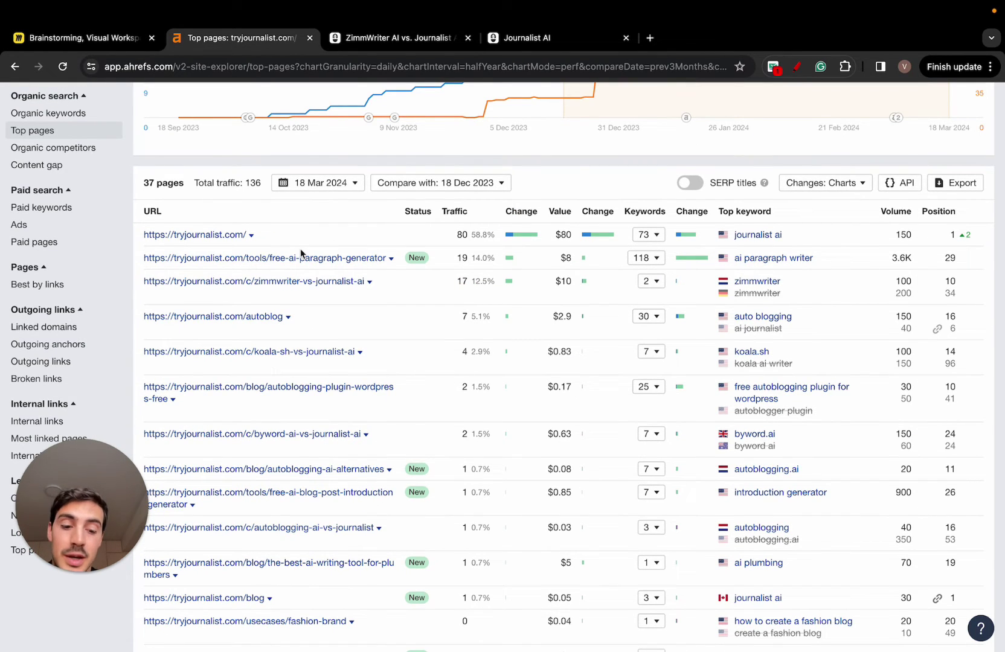
{"action": "left_click", "coordinate": [302, 259]}
{"action": "left_click", "coordinate": [522, 42]}
{"action": "left_click_drag", "start_coordinate": [522, 42], "coordinate": [409, 49]}
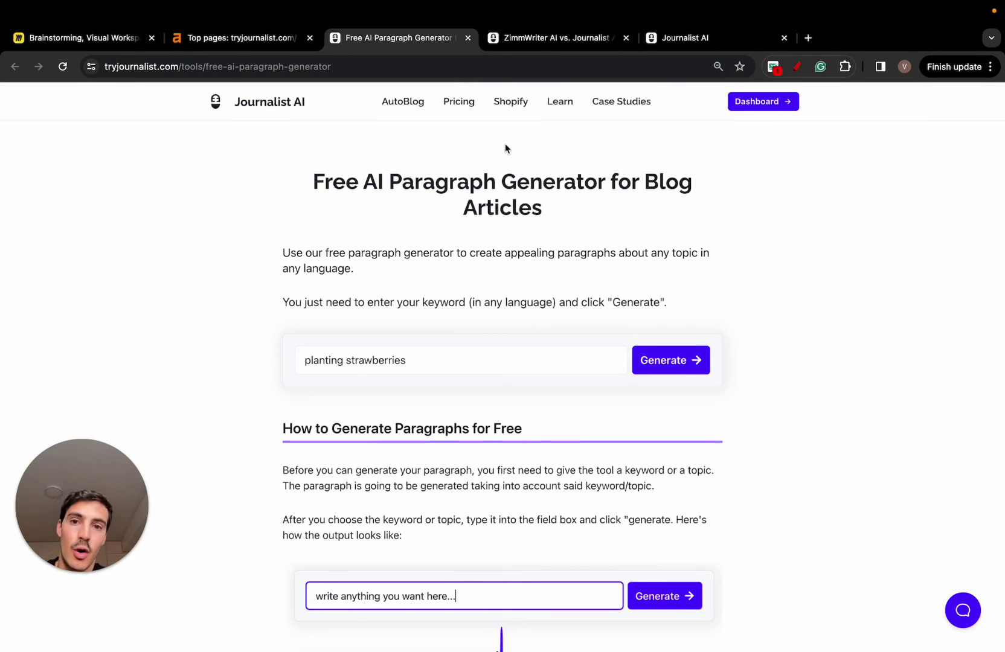
- Visit the Journalist AI homepage, then go back to the Free AI Paragraph Generator page
{"action": "left_click", "coordinate": [291, 101]}
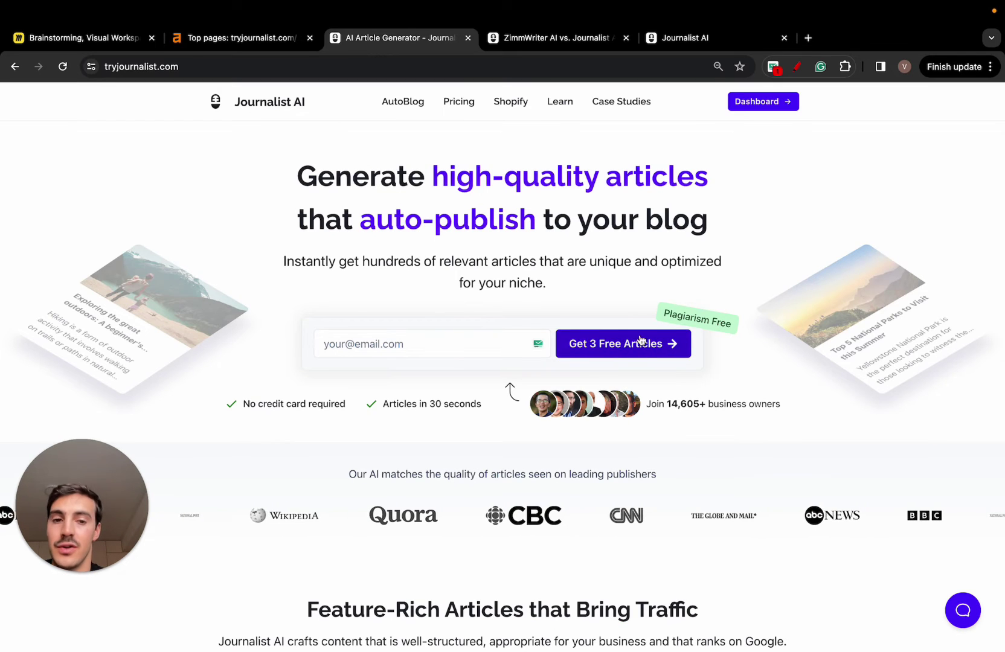
{"action": "left_click", "coordinate": [15, 66]}
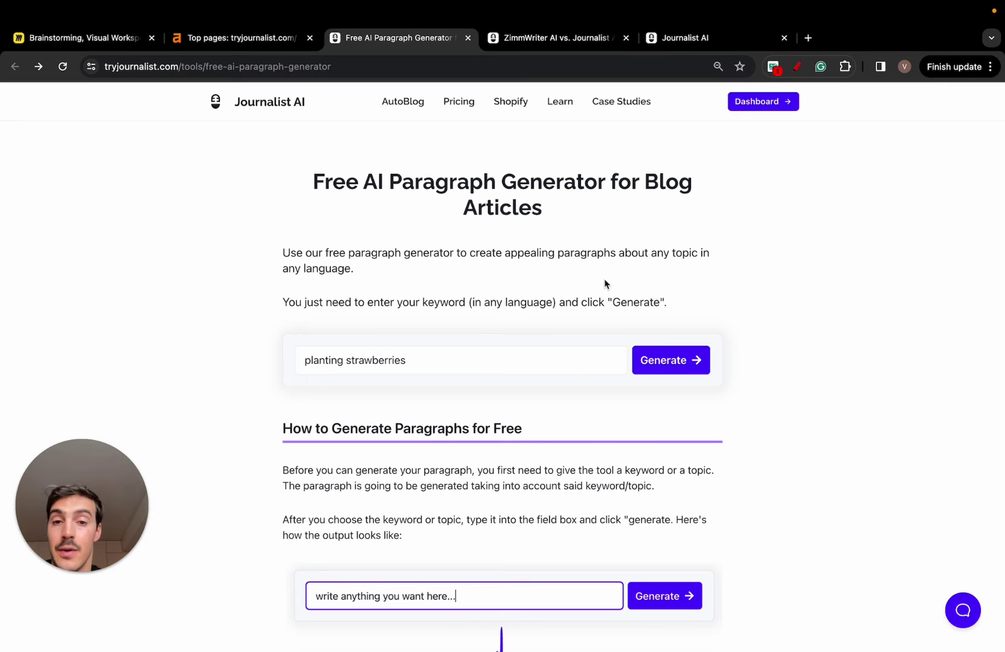
- Draw a rounded box around the VS notes, then sketch a bracket and a circled T beside it
{"action": "left_click", "coordinate": [84, 37]}
{"action": "scroll", "coordinate": [529, 381], "scroll_direction": "down", "scroll_amount": 3}
{"action": "left_click_drag", "start_coordinate": [524, 384], "coordinate": [789, 395]}
{"action": "mouse_move", "coordinate": [859, 396]}
{"action": "left_mouse_down"}
{"action": "mouse_move", "coordinate": [857, 449]}
{"action": "mouse_move", "coordinate": [868, 455]}
{"action": "left_mouse_up"}
{"action": "scroll", "coordinate": [871, 452], "scroll_direction": "down", "scroll_amount": 5}
{"action": "mouse_move", "coordinate": [829, 415]}
{"action": "left_mouse_down"}
{"action": "mouse_move", "coordinate": [829, 356]}
{"action": "mouse_move", "coordinate": [836, 375]}
{"action": "mouse_move", "coordinate": [862, 365]}
{"action": "mouse_move", "coordinate": [856, 416]}
{"action": "left_mouse_up"}
{"action": "mouse_move", "coordinate": [841, 352]}
{"action": "left_mouse_down"}
{"action": "mouse_move", "coordinate": [890, 374]}
{"action": "mouse_move", "coordinate": [869, 358]}
{"action": "mouse_move", "coordinate": [800, 395]}
{"action": "left_mouse_up"}
- Draw incoming arrows pointing at the bracket and the circled T
{"action": "scroll", "coordinate": [871, 353], "scroll_direction": "right", "scroll_amount": 1}
{"action": "scroll", "coordinate": [870, 353], "scroll_direction": "right", "scroll_amount": 3}
{"action": "scroll", "coordinate": [797, 391], "scroll_direction": "up", "scroll_amount": 2}
{"action": "scroll", "coordinate": [797, 391], "scroll_direction": "left", "scroll_amount": 2}
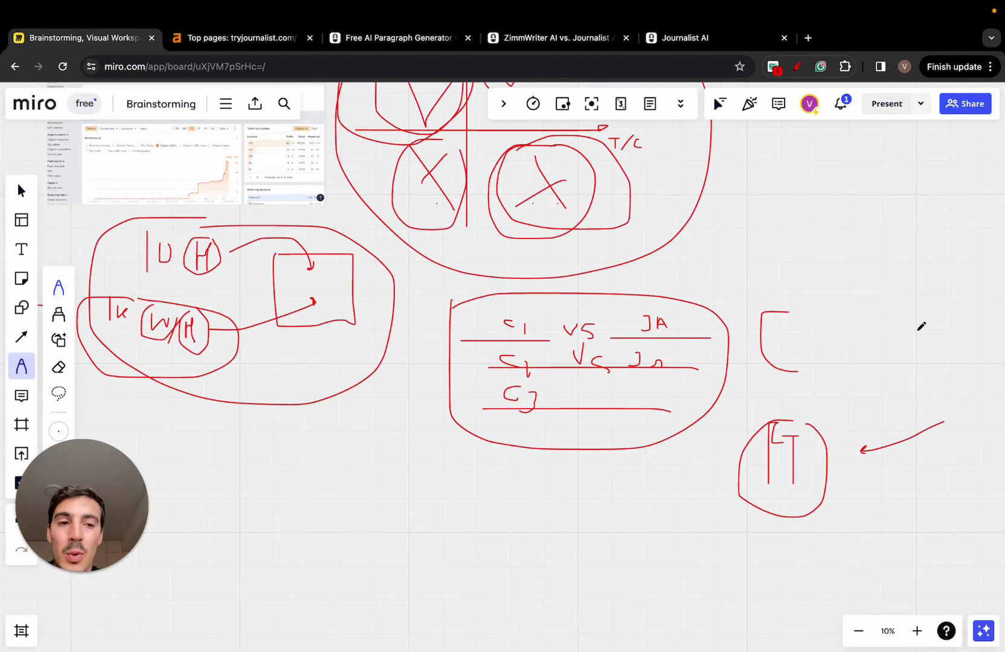
{"action": "mouse_move", "coordinate": [919, 329]}
{"action": "left_mouse_down"}
{"action": "mouse_move", "coordinate": [818, 346]}
{"action": "mouse_move", "coordinate": [824, 338]}
{"action": "left_mouse_up"}
{"action": "scroll", "coordinate": [824, 339], "scroll_direction": "right", "scroll_amount": 3}
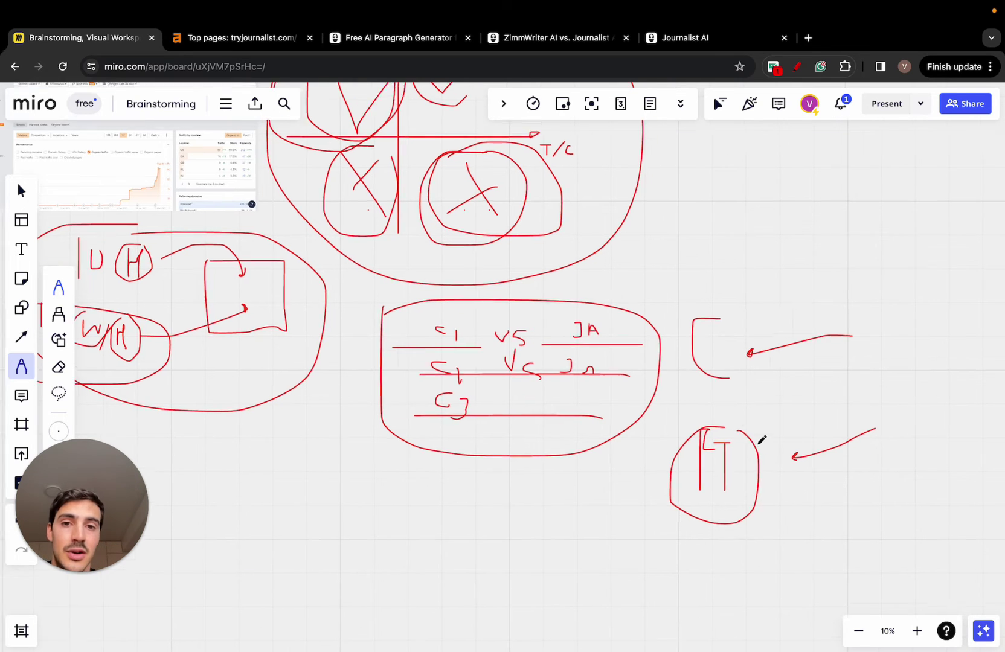
{"action": "scroll", "coordinate": [748, 431], "scroll_direction": "up", "scroll_amount": 5}
{"action": "scroll", "coordinate": [748, 432], "scroll_direction": "left", "scroll_amount": 5}
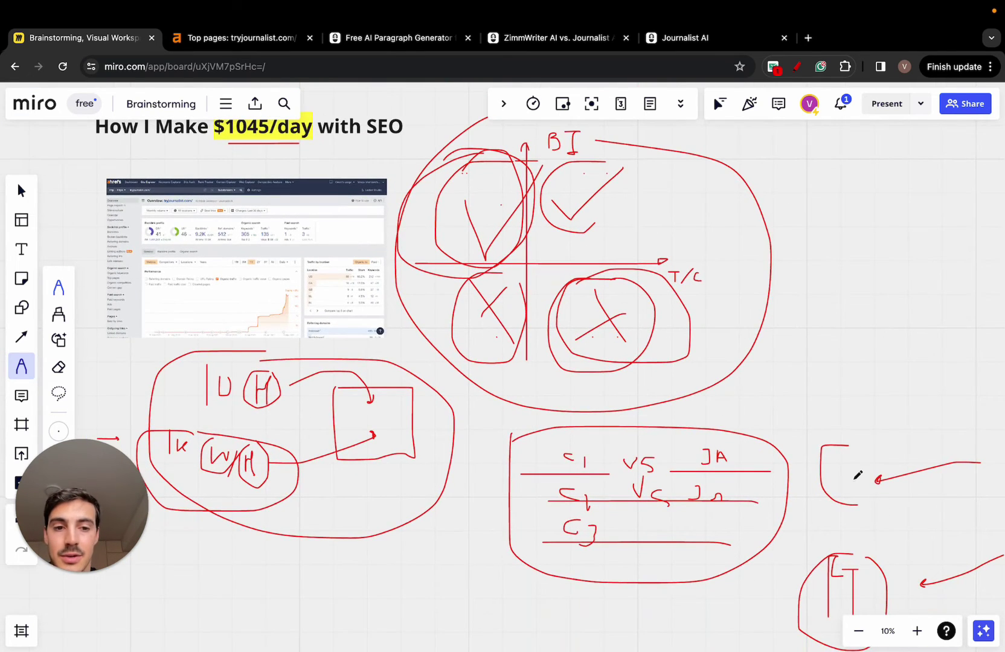
{"action": "scroll", "coordinate": [858, 474], "scroll_direction": "up", "scroll_amount": 1}
{"action": "left_click_drag", "start_coordinate": [445, 160], "coordinate": [444, 157]}
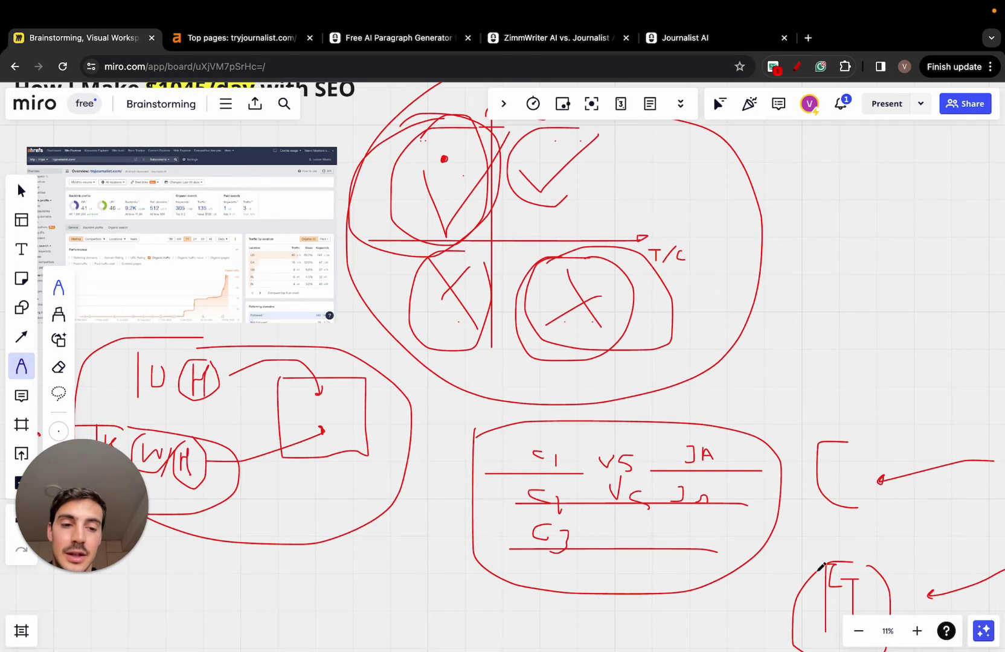
{"action": "scroll", "coordinate": [821, 559], "scroll_direction": "down", "scroll_amount": 3}
{"action": "scroll", "coordinate": [821, 558], "scroll_direction": "right", "scroll_amount": 1}
{"action": "scroll", "coordinate": [817, 552], "scroll_direction": "up", "scroll_amount": 5}
{"action": "scroll", "coordinate": [817, 552], "scroll_direction": "left", "scroll_amount": 1}
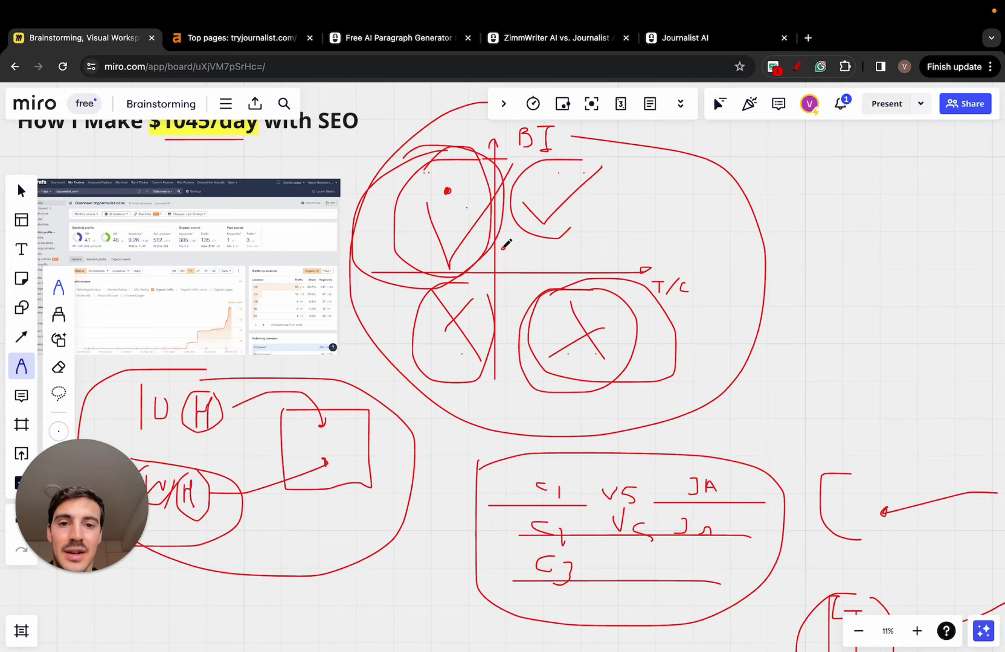
{"action": "left_click", "coordinate": [502, 247]}
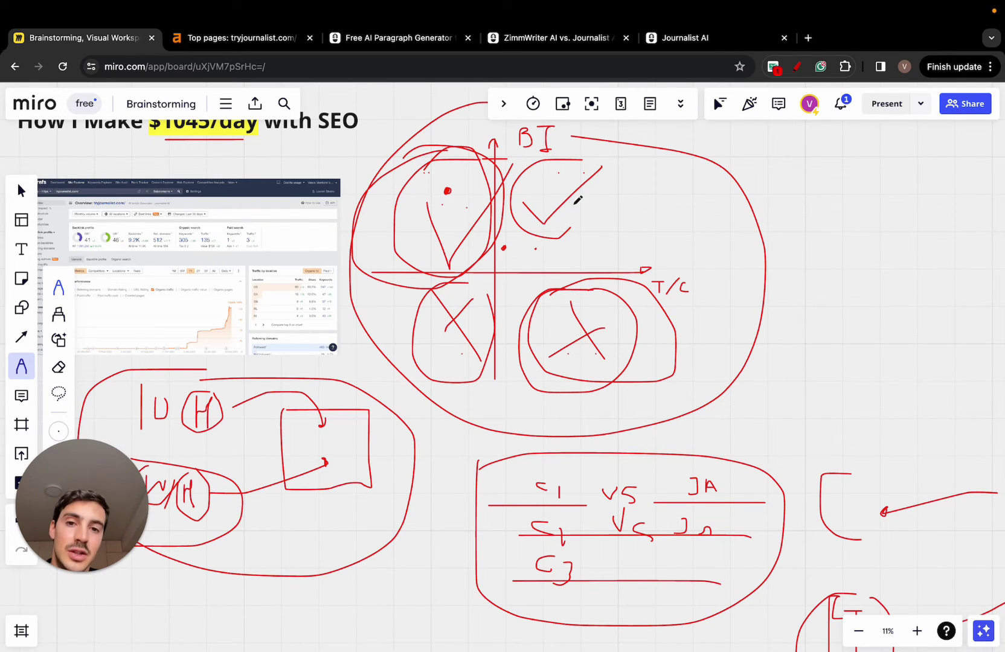
- Glance at the Ahrefs Top pages table, then return to the Miro board
{"action": "left_click", "coordinate": [268, 38]}
{"action": "scroll", "coordinate": [483, 328], "scroll_direction": "down", "scroll_amount": 4}
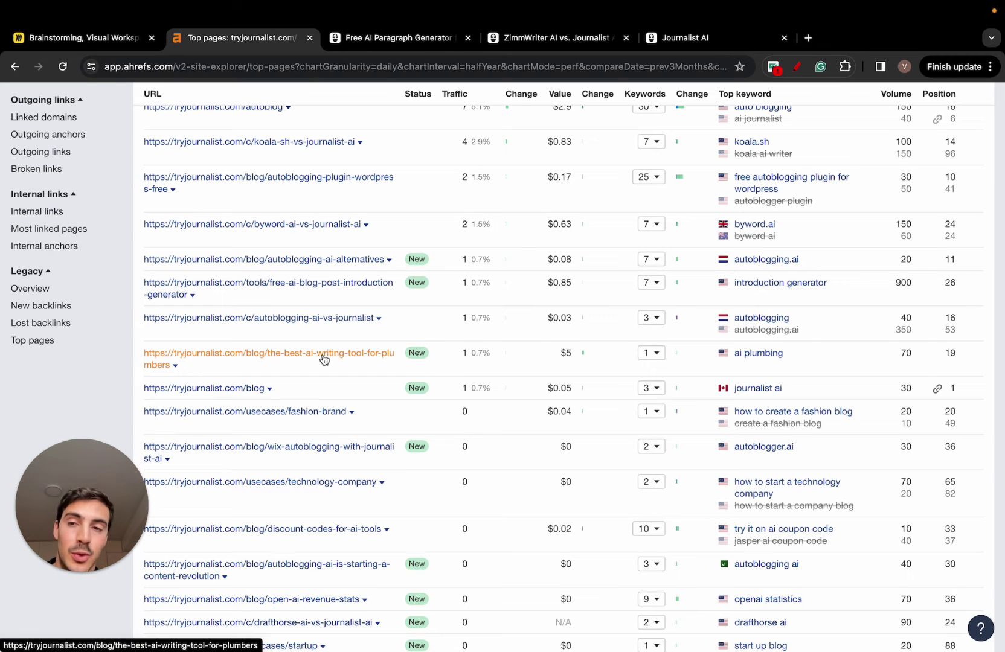
{"action": "left_click", "coordinate": [114, 38]}
- Draw a circled "K p" below the FT circle with an arrow pointing at it
{"action": "scroll", "coordinate": [675, 397], "scroll_direction": "down", "scroll_amount": 5}
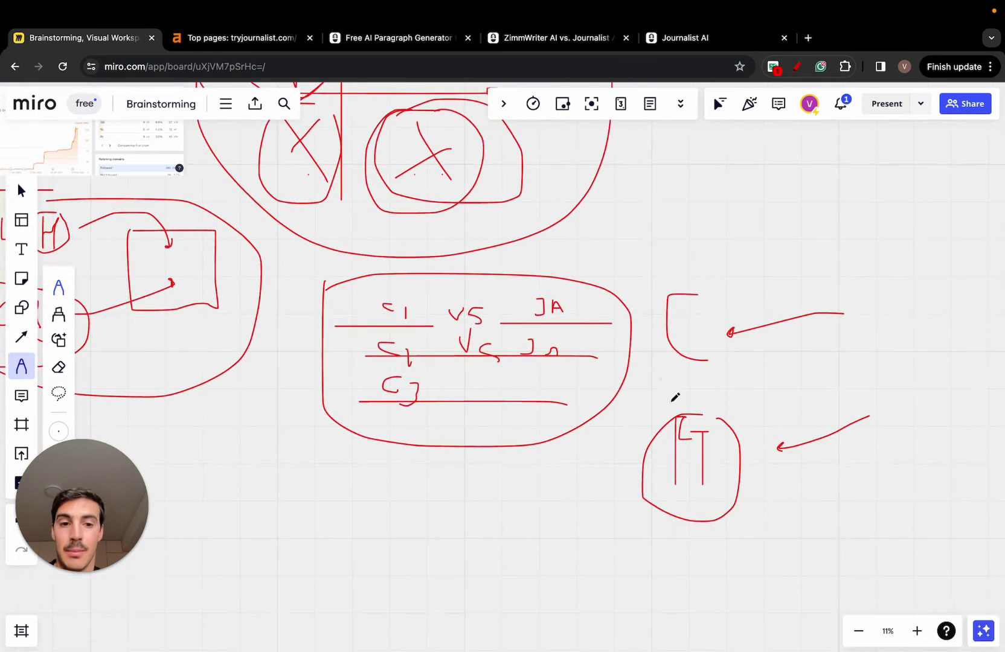
{"action": "scroll", "coordinate": [675, 397], "scroll_direction": "down", "scroll_amount": 5}
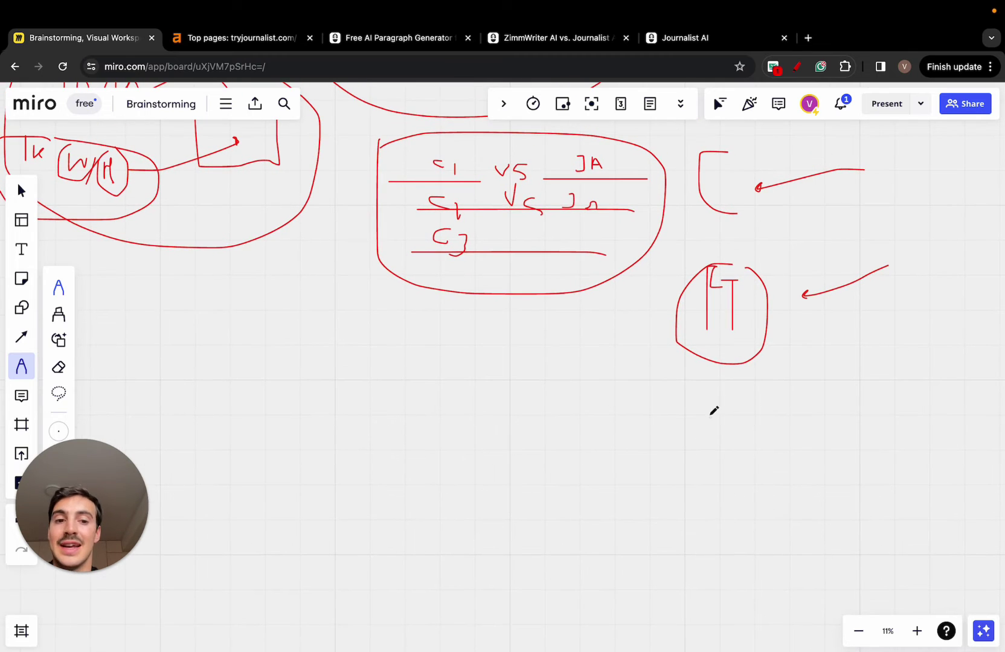
{"action": "mouse_move", "coordinate": [710, 414]}
{"action": "left_mouse_down"}
{"action": "mouse_move", "coordinate": [742, 401]}
{"action": "mouse_move", "coordinate": [752, 489]}
{"action": "mouse_move", "coordinate": [793, 464]}
{"action": "mouse_move", "coordinate": [783, 479]}
{"action": "left_mouse_up"}
{"action": "mouse_move", "coordinate": [785, 388]}
{"action": "left_mouse_down"}
{"action": "mouse_move", "coordinate": [803, 562]}
{"action": "mouse_move", "coordinate": [776, 382]}
{"action": "left_mouse_up"}
{"action": "scroll", "coordinate": [785, 333], "scroll_direction": "up", "scroll_amount": 2}
{"action": "mouse_move", "coordinate": [939, 440]}
{"action": "left_mouse_down"}
{"action": "mouse_move", "coordinate": [886, 461]}
{"action": "mouse_move", "coordinate": [898, 466]}
{"action": "left_mouse_up"}
- Look over the Ahrefs top pages report, then bring up the Free AI Paragraph Generator page
{"action": "left_click", "coordinate": [281, 40]}
{"action": "scroll", "coordinate": [319, 256], "scroll_direction": "down", "scroll_amount": 2}
{"action": "scroll", "coordinate": [372, 181], "scroll_direction": "down", "scroll_amount": 1}
{"action": "scroll", "coordinate": [377, 109], "scroll_direction": "up", "scroll_amount": 10}
{"action": "left_click", "coordinate": [390, 48]}
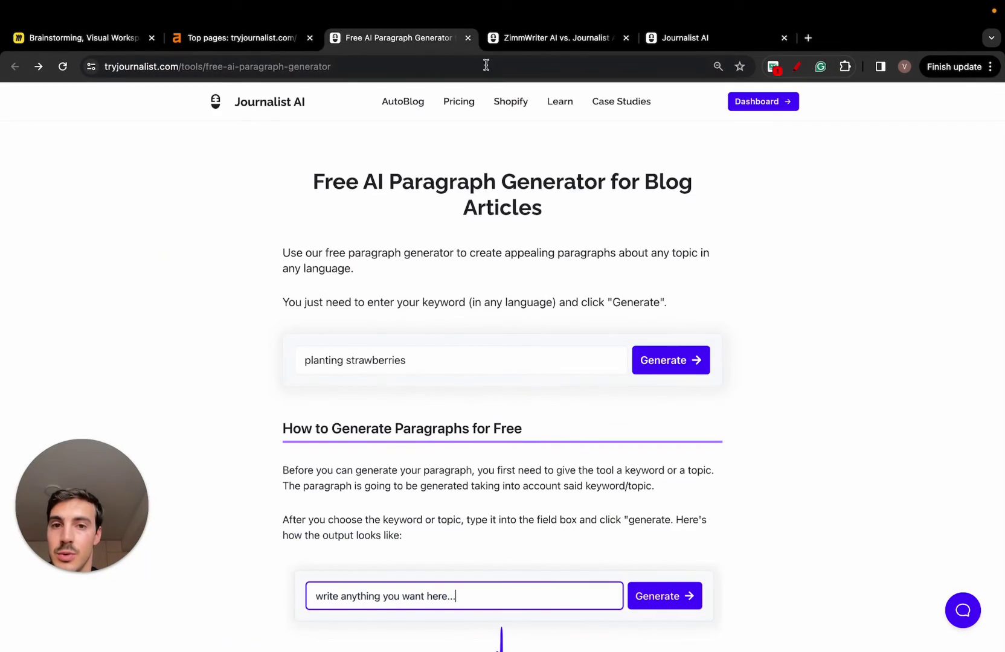
- View the AutoBlogs list of seven blogs, one active, then go back to the Brainstorming board
{"action": "left_click", "coordinate": [739, 107]}
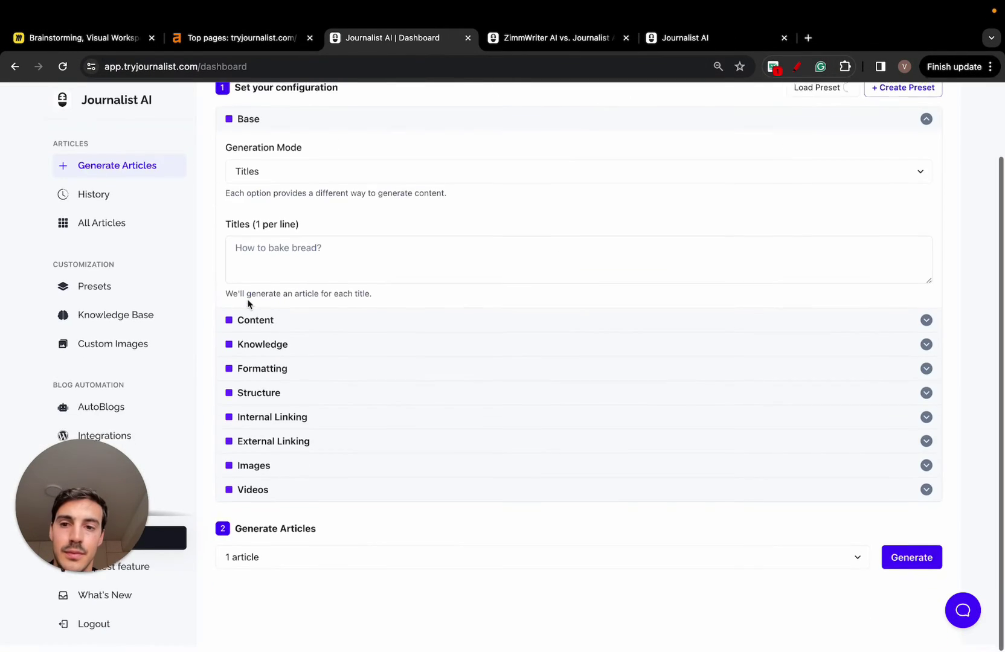
{"action": "scroll", "coordinate": [118, 332], "scroll_direction": "down", "scroll_amount": 2}
{"action": "left_click", "coordinate": [118, 363]}
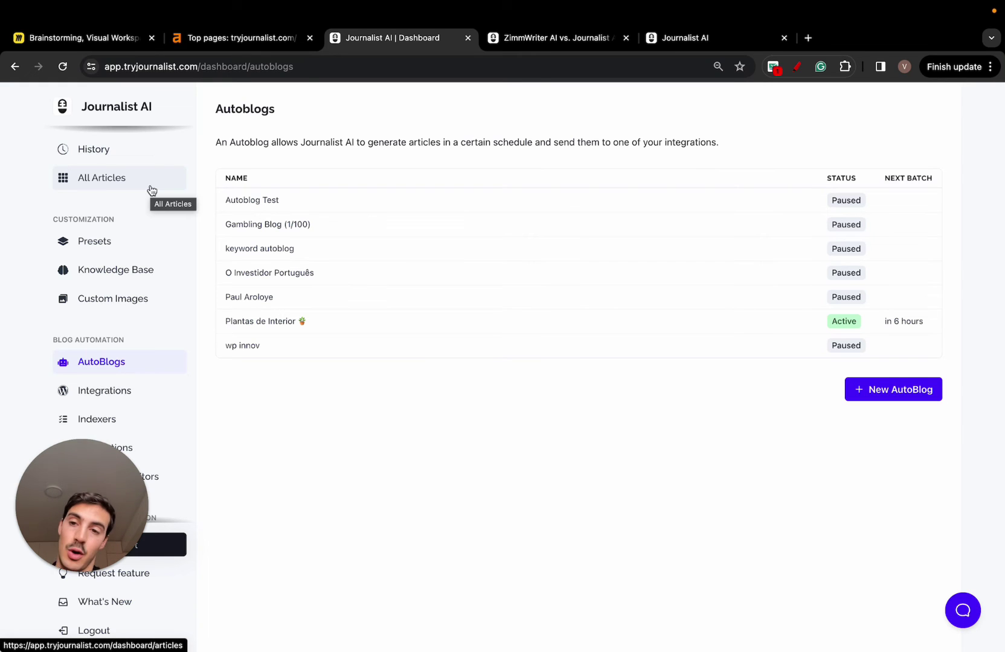
{"action": "left_click", "coordinate": [100, 38]}
{"action": "scroll", "coordinate": [506, 324], "scroll_direction": "down", "scroll_amount": 3}
- Pan around the Miro canvas, then switch to the Journalist AI | Dashboard tab
{"action": "scroll", "coordinate": [503, 321], "scroll_direction": "up", "scroll_amount": 3}
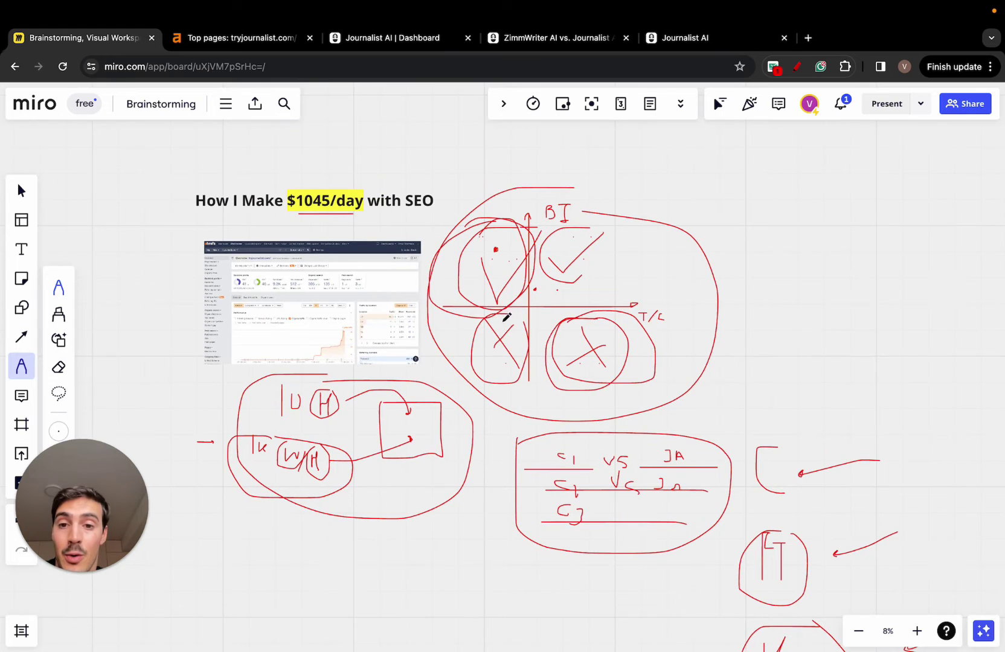
{"action": "scroll", "coordinate": [428, 274], "scroll_direction": "down", "scroll_amount": 2}
{"action": "scroll", "coordinate": [429, 274], "scroll_direction": "right", "scroll_amount": 2}
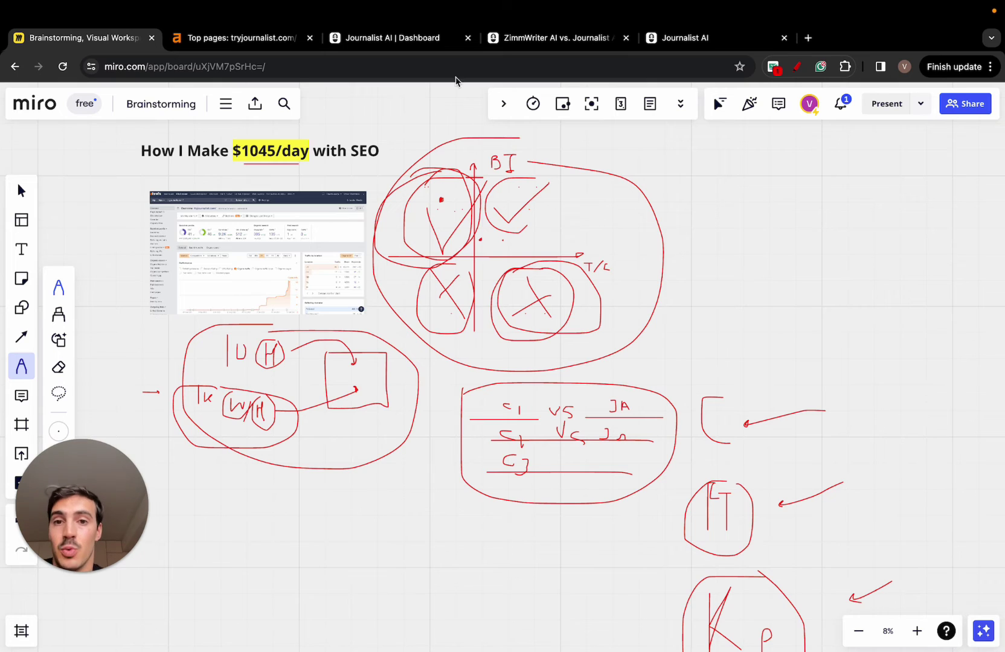
{"action": "left_click", "coordinate": [403, 39]}
- Open Generate Articles and scroll its form, set to Titles mode with 1 article
{"action": "left_click", "coordinate": [121, 172]}
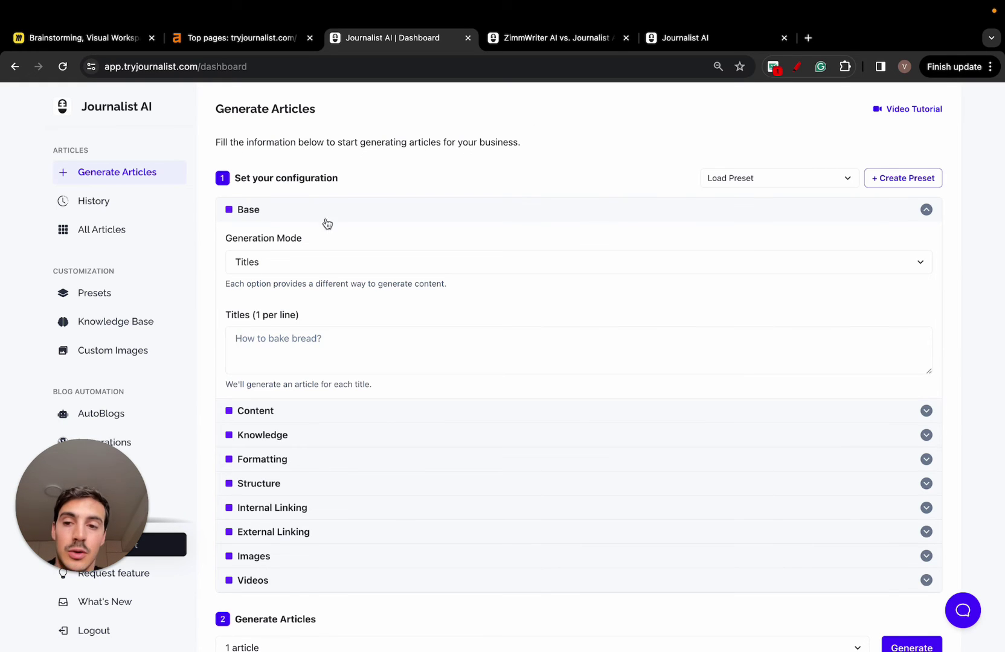
{"action": "scroll", "coordinate": [250, 271], "scroll_direction": "down", "scroll_amount": 3}
{"action": "scroll", "coordinate": [121, 393], "scroll_direction": "down", "scroll_amount": 3}
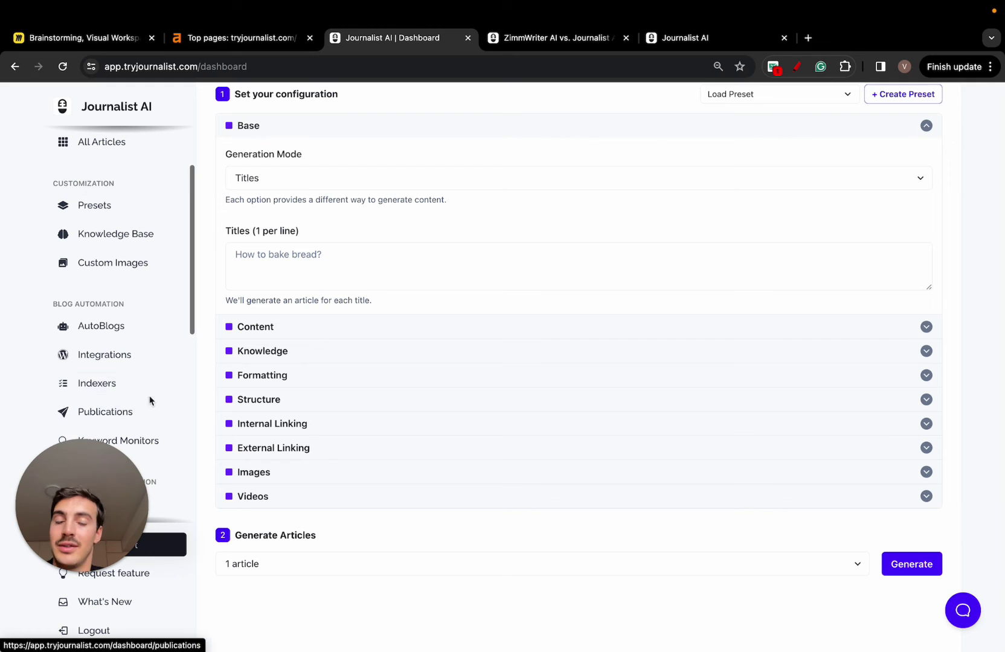
- On the Brainstorming board, draw a red staircase climbing toward a $ sign
{"action": "left_click", "coordinate": [114, 41]}
{"action": "scroll", "coordinate": [399, 314], "scroll_direction": "down", "scroll_amount": 5}
{"action": "mouse_move", "coordinate": [374, 519]}
{"action": "left_mouse_down"}
{"action": "mouse_move", "coordinate": [375, 459]}
{"action": "mouse_move", "coordinate": [419, 415]}
{"action": "mouse_move", "coordinate": [547, 331]}
{"action": "left_mouse_up"}
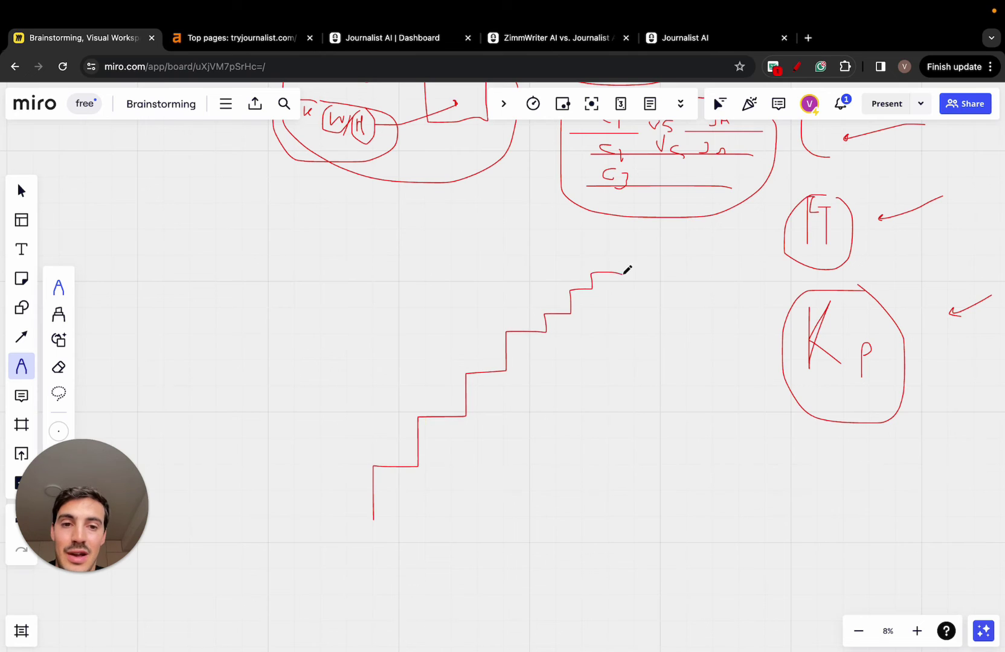
{"action": "left_click_drag", "start_coordinate": [627, 270], "coordinate": [632, 222]}
- Draw curved arcs hopping over each step, from the lowest to the top
{"action": "scroll", "coordinate": [631, 244], "scroll_direction": "up", "scroll_amount": 3}
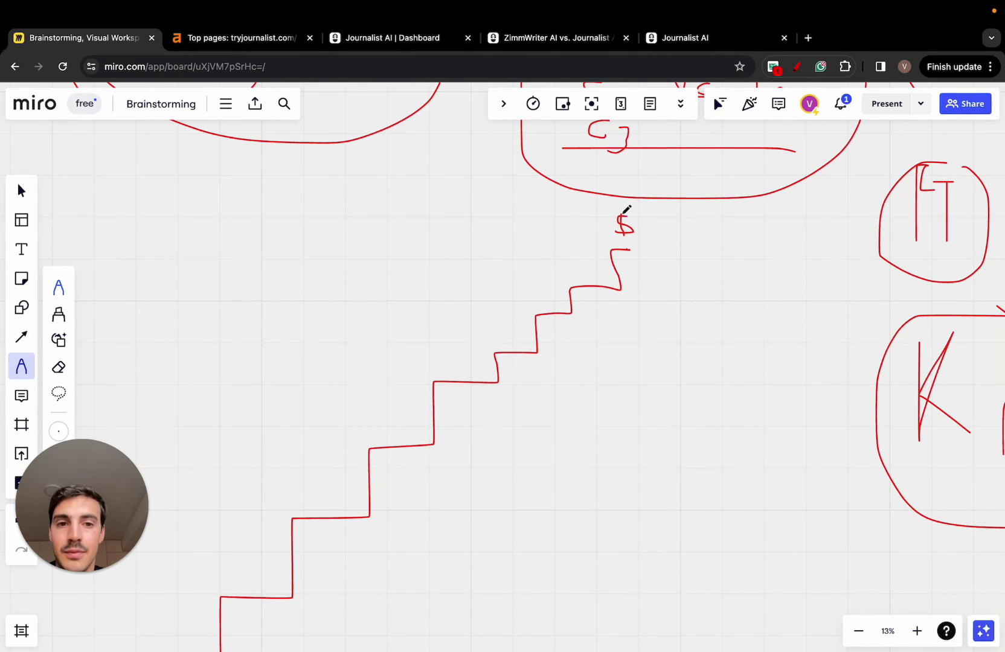
{"action": "scroll", "coordinate": [598, 256], "scroll_direction": "down", "scroll_amount": 3}
{"action": "scroll", "coordinate": [598, 256], "scroll_direction": "left", "scroll_amount": 3}
{"action": "mouse_move", "coordinate": [246, 599]}
{"action": "left_mouse_down"}
{"action": "mouse_move", "coordinate": [274, 502]}
{"action": "mouse_move", "coordinate": [404, 401]}
{"action": "left_mouse_up"}
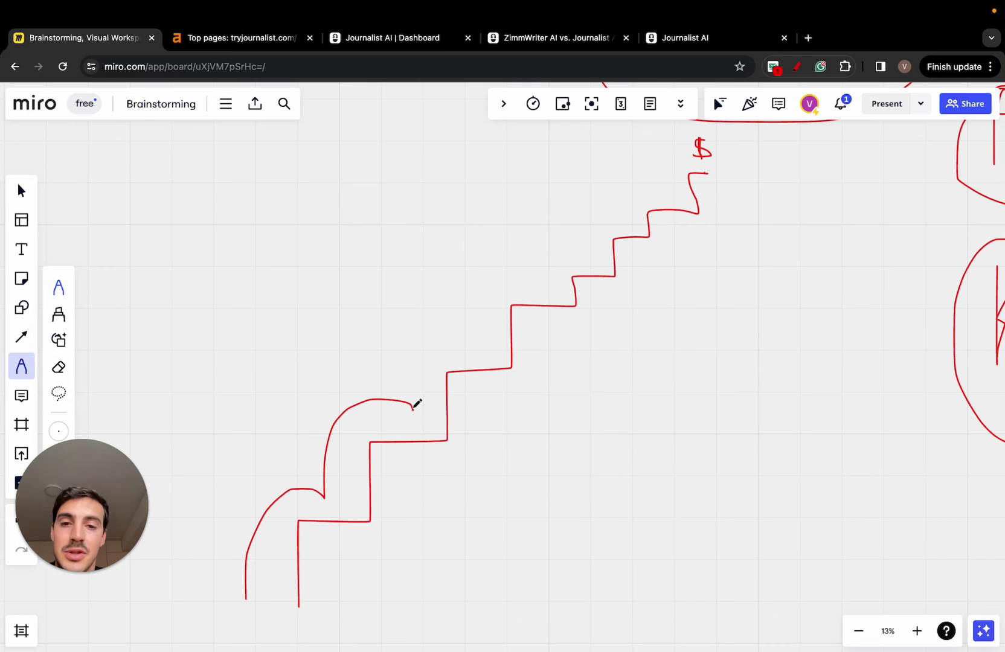
{"action": "mouse_move", "coordinate": [483, 324]}
{"action": "left_mouse_down"}
{"action": "mouse_move", "coordinate": [527, 276]}
{"action": "mouse_move", "coordinate": [543, 288]}
{"action": "left_mouse_up"}
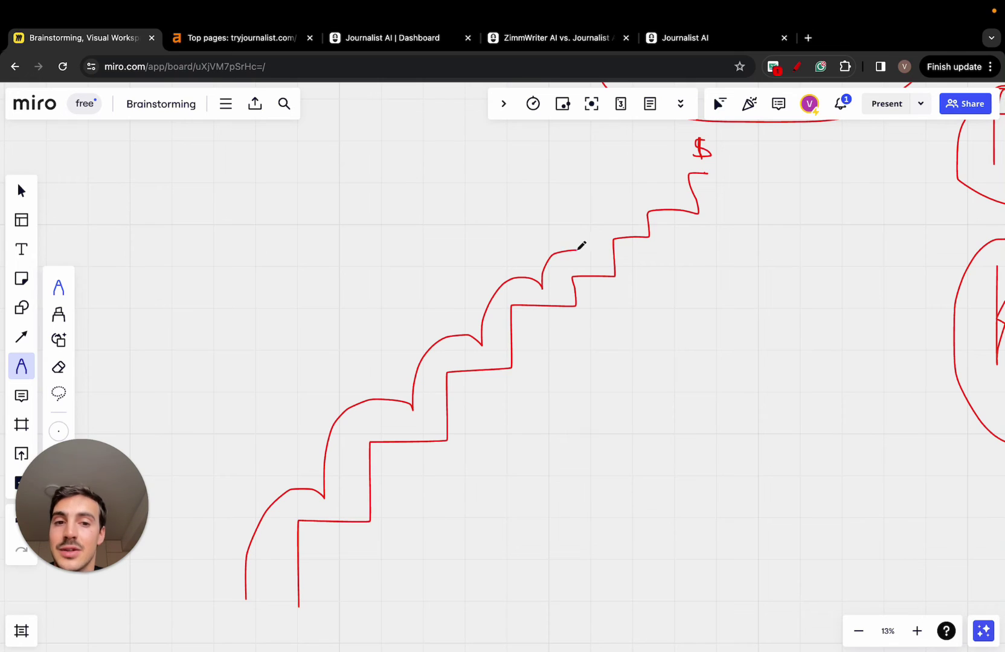
{"action": "left_click_drag", "start_coordinate": [628, 225], "coordinate": [683, 180]}
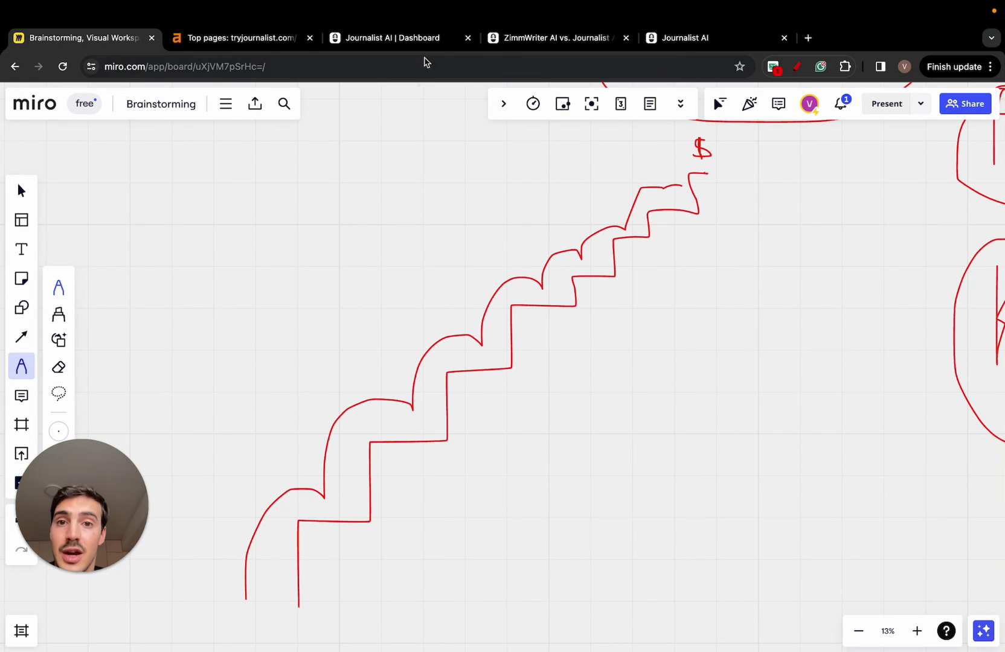
- Open the Plantas de Interior para Espaços Amplos batch from History and preview its article
{"action": "left_click", "coordinate": [405, 41]}
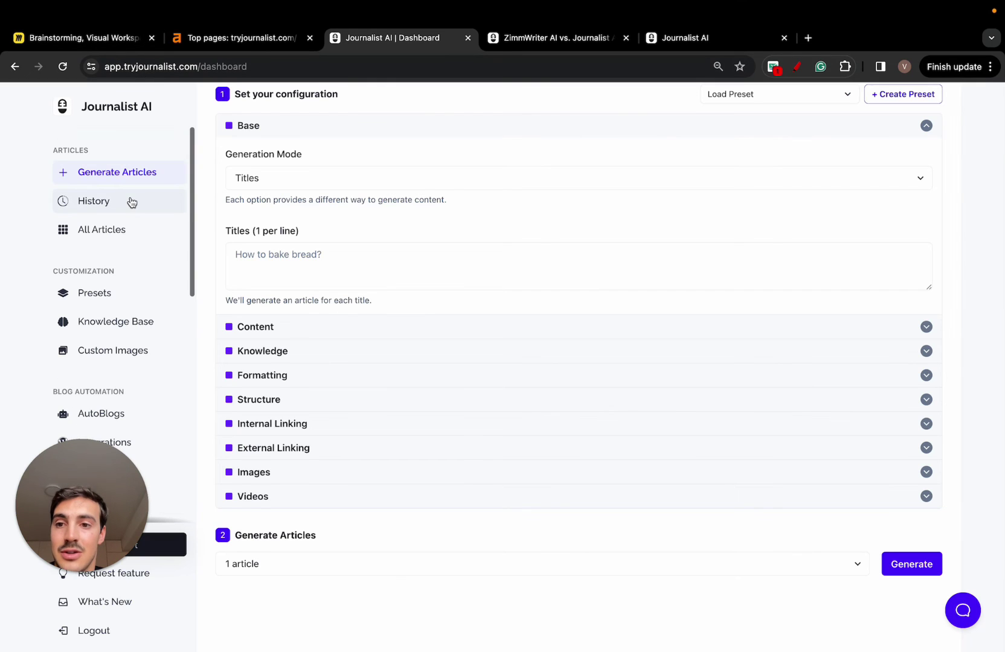
{"action": "left_click", "coordinate": [131, 202]}
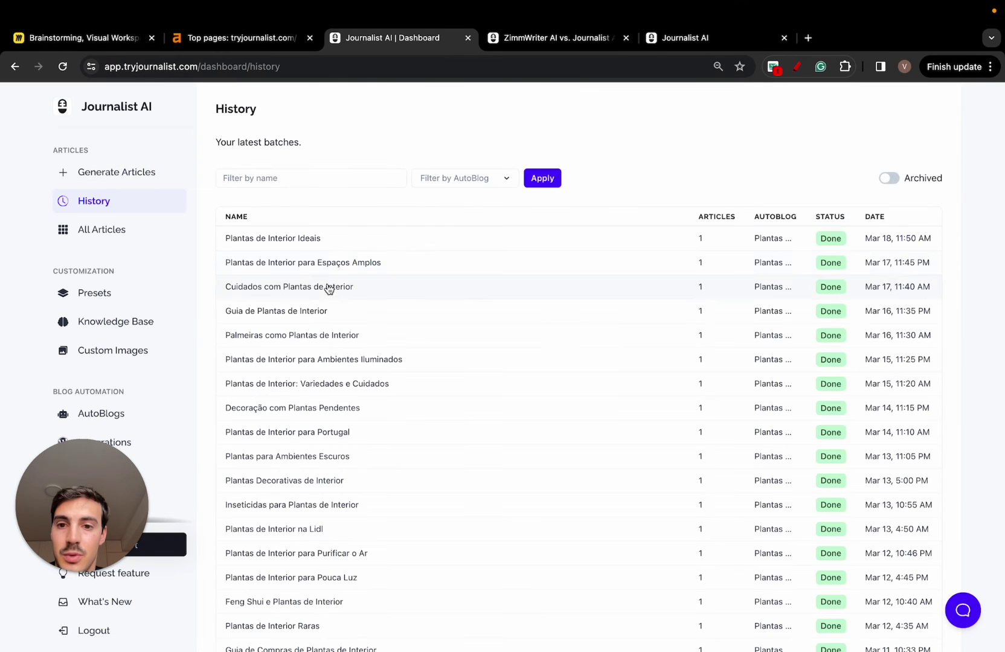
{"action": "left_click", "coordinate": [346, 262]}
{"action": "scroll", "coordinate": [446, 262], "scroll_direction": "down", "scroll_amount": 15}
{"action": "left_click", "coordinate": [831, 505]}
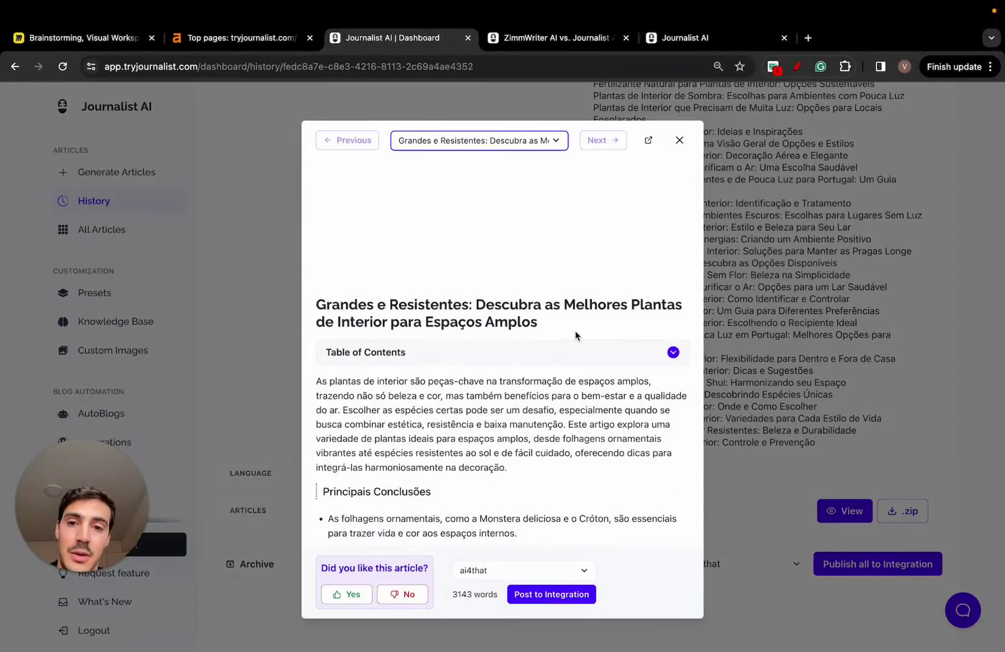
- Scroll through the previewed article, then return to the Miro Brainstorming board
{"action": "scroll", "coordinate": [577, 332], "scroll_direction": "down", "scroll_amount": 5}
{"action": "scroll", "coordinate": [577, 332], "scroll_direction": "down", "scroll_amount": 15}
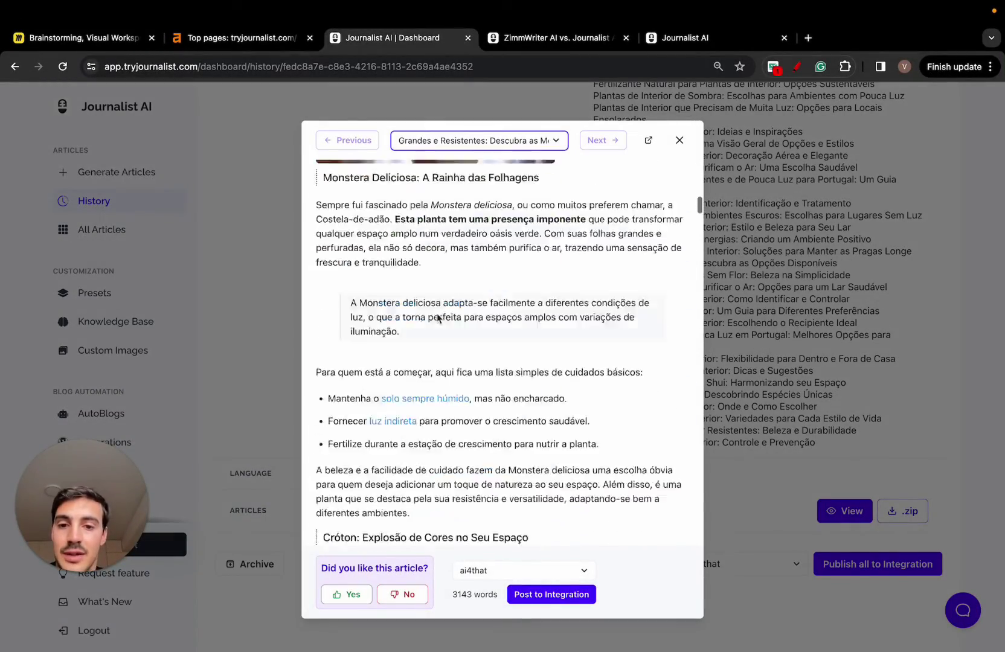
{"action": "scroll", "coordinate": [441, 314], "scroll_direction": "up", "scroll_amount": 3}
{"action": "scroll", "coordinate": [441, 313], "scroll_direction": "down", "scroll_amount": 15}
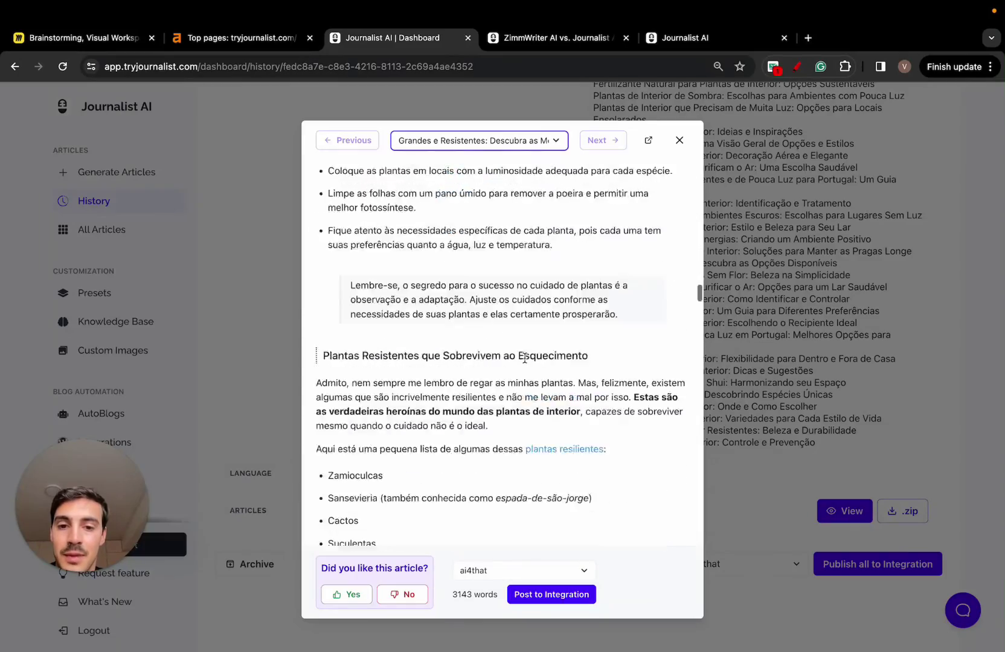
{"action": "scroll", "coordinate": [524, 362], "scroll_direction": "down", "scroll_amount": 8}
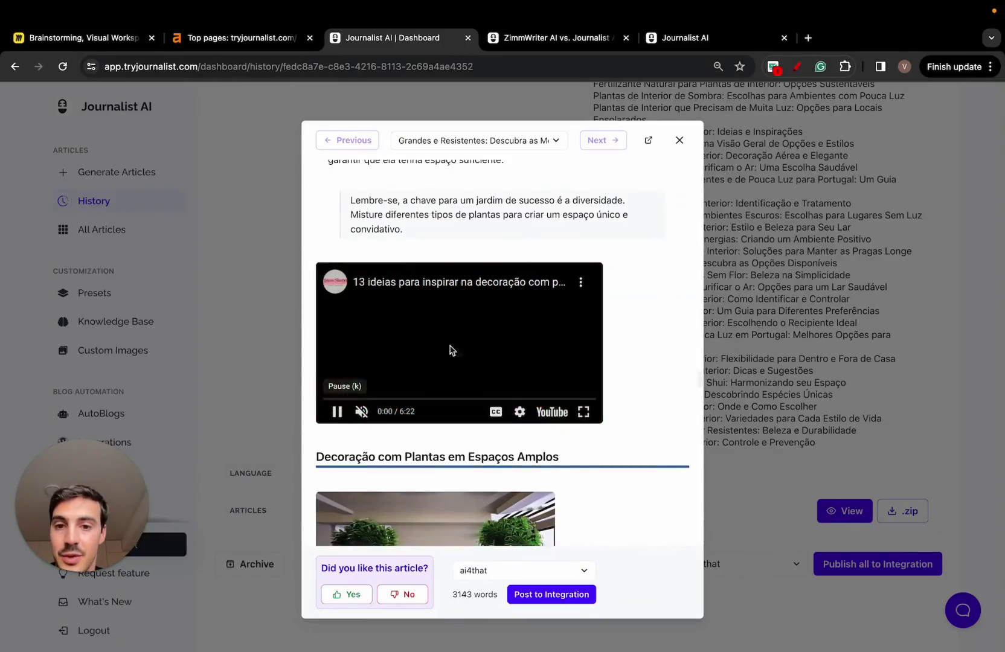
{"action": "scroll", "coordinate": [422, 325], "scroll_direction": "up", "scroll_amount": 20}
{"action": "scroll", "coordinate": [571, 326], "scroll_direction": "down", "scroll_amount": 15}
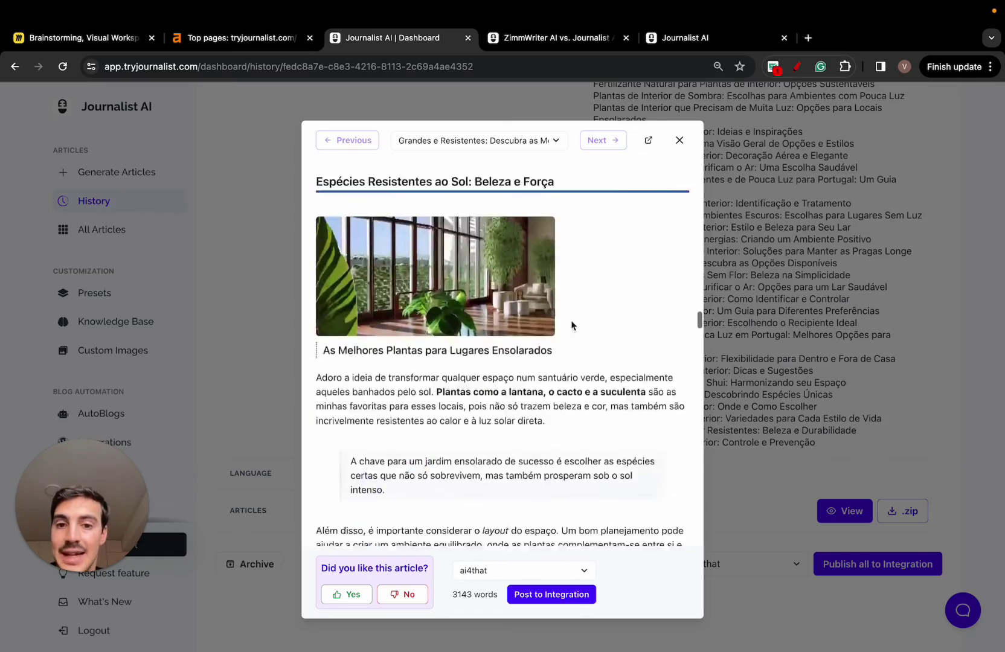
{"action": "scroll", "coordinate": [571, 320], "scroll_direction": "down", "scroll_amount": 10}
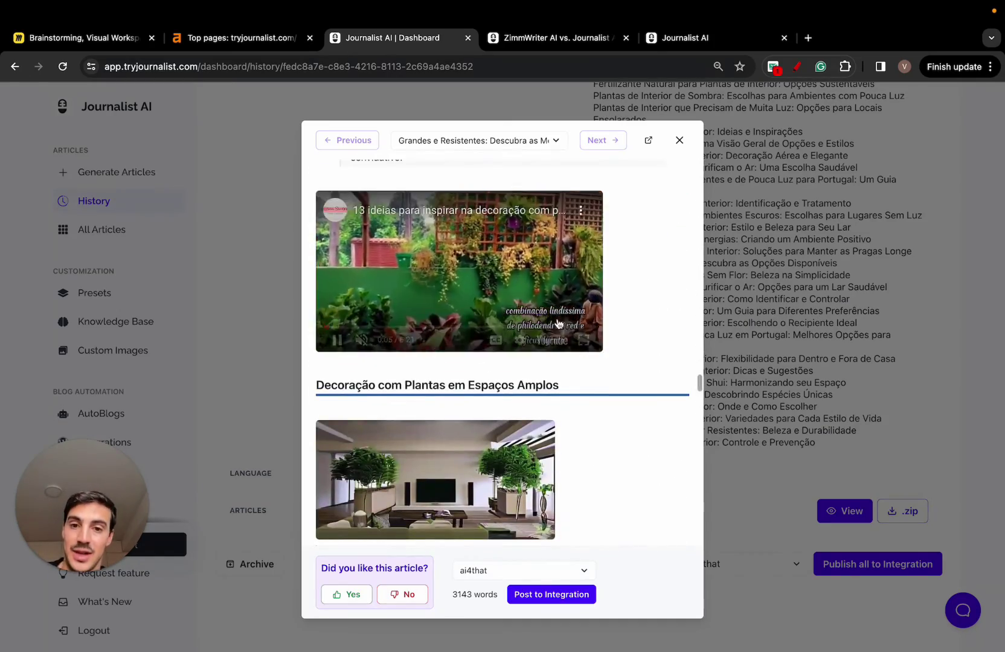
{"action": "scroll", "coordinate": [374, 259], "scroll_direction": "up", "scroll_amount": 2}
{"action": "scroll", "coordinate": [352, 247], "scroll_direction": "down", "scroll_amount": 1}
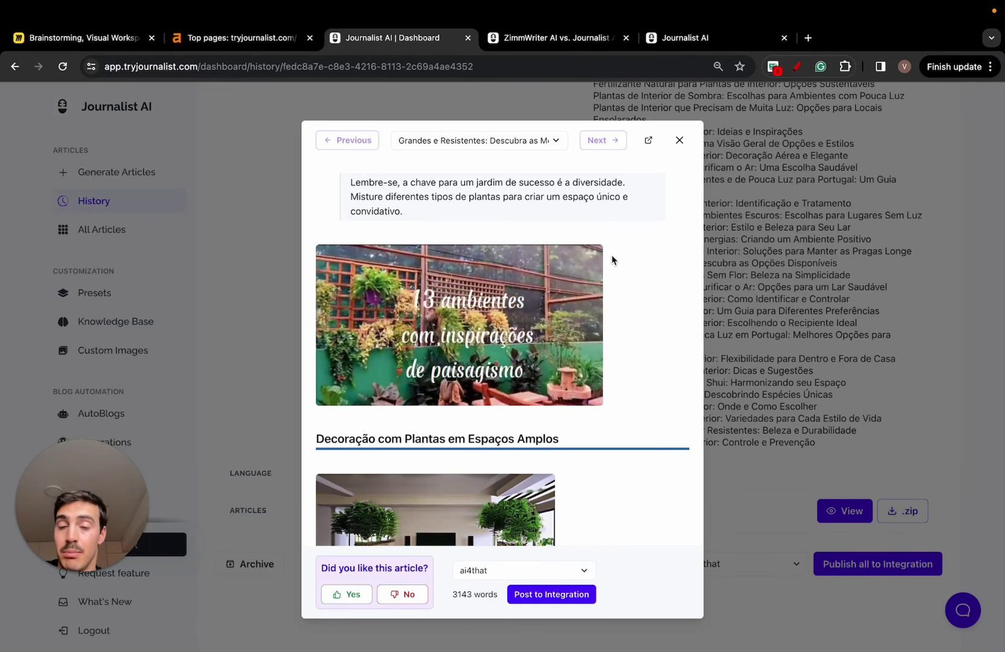
{"action": "left_click", "coordinate": [91, 37]}
- Draw long rising arrows and arcs sweeping over the staircase
{"action": "mouse_move", "coordinate": [219, 518]}
{"action": "left_mouse_down"}
{"action": "mouse_move", "coordinate": [529, 209]}
{"action": "mouse_move", "coordinate": [597, 159]}
{"action": "mouse_move", "coordinate": [596, 178]}
{"action": "left_mouse_up"}
{"action": "mouse_move", "coordinate": [247, 586]}
{"action": "left_mouse_down"}
{"action": "mouse_move", "coordinate": [282, 445]}
{"action": "mouse_move", "coordinate": [477, 338]}
{"action": "mouse_move", "coordinate": [595, 245]}
{"action": "left_mouse_up"}
{"action": "left_click_drag", "start_coordinate": [208, 529], "coordinate": [594, 195]}
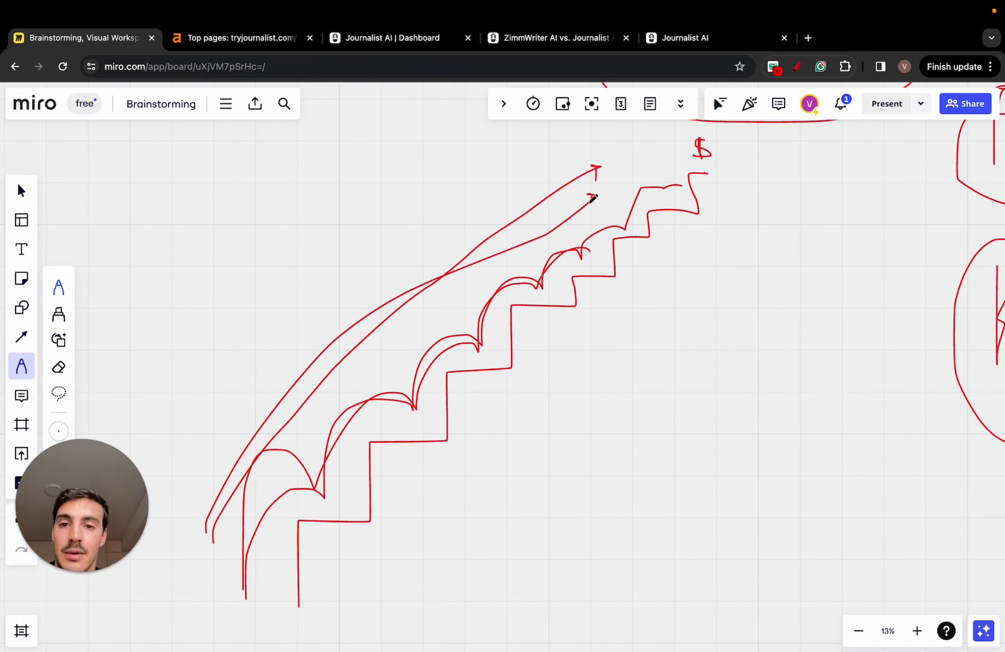
- Sketch a circled wrench left of the staircase with an "AI" label beside it
{"action": "scroll", "coordinate": [467, 300], "scroll_direction": "down", "scroll_amount": 3}
{"action": "scroll", "coordinate": [258, 379], "scroll_direction": "left", "scroll_amount": 2}
{"action": "left_click_drag", "start_coordinate": [210, 423], "coordinate": [246, 240]}
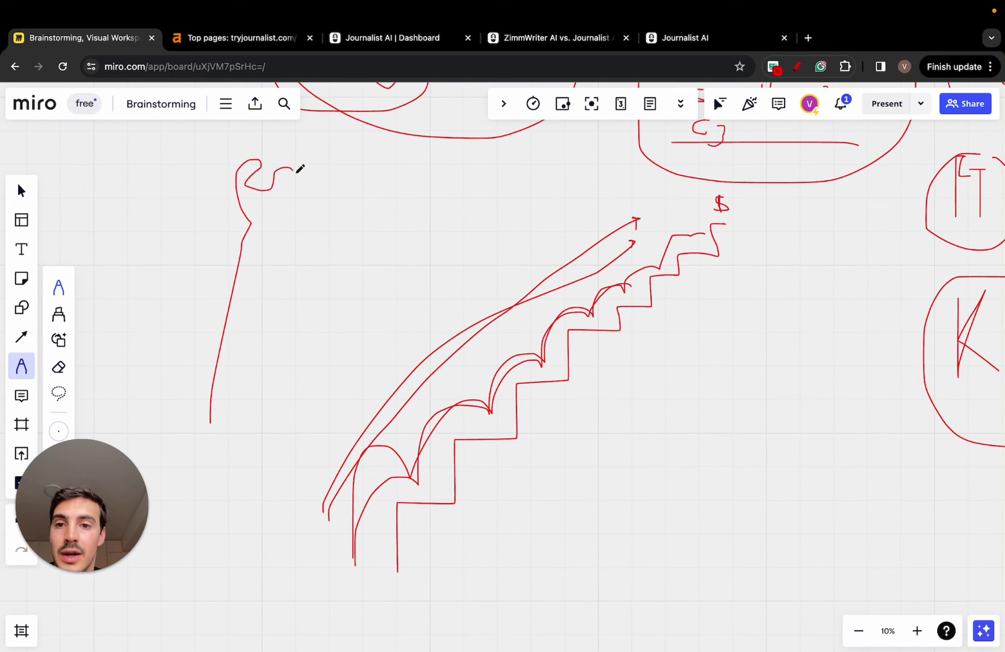
{"action": "left_click_drag", "start_coordinate": [270, 246], "coordinate": [213, 420]}
{"action": "mouse_move", "coordinate": [252, 128]}
{"action": "left_mouse_down"}
{"action": "mouse_move", "coordinate": [126, 421]}
{"action": "mouse_move", "coordinate": [354, 138]}
{"action": "mouse_move", "coordinate": [244, 131]}
{"action": "left_mouse_up"}
{"action": "scroll", "coordinate": [363, 227], "scroll_direction": "up", "scroll_amount": 1}
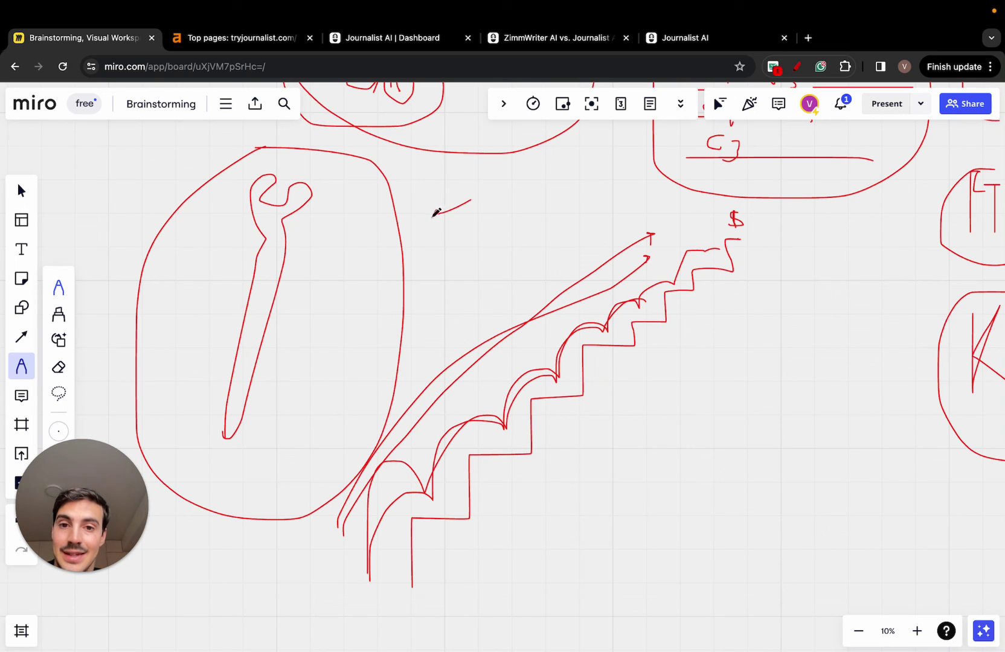
{"action": "mouse_move", "coordinate": [478, 186]}
{"action": "left_mouse_down"}
{"action": "mouse_move", "coordinate": [515, 237]}
{"action": "mouse_move", "coordinate": [569, 253]}
{"action": "left_mouse_up"}
{"action": "scroll", "coordinate": [572, 248], "scroll_direction": "down", "scroll_amount": 5}
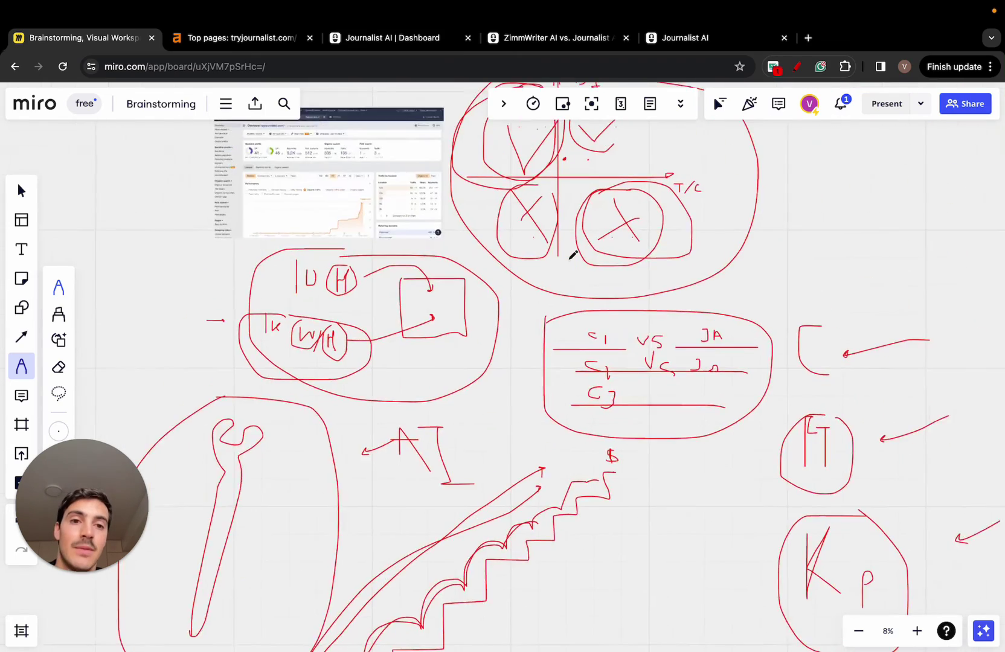
{"action": "scroll", "coordinate": [572, 255], "scroll_direction": "up", "scroll_amount": 2}
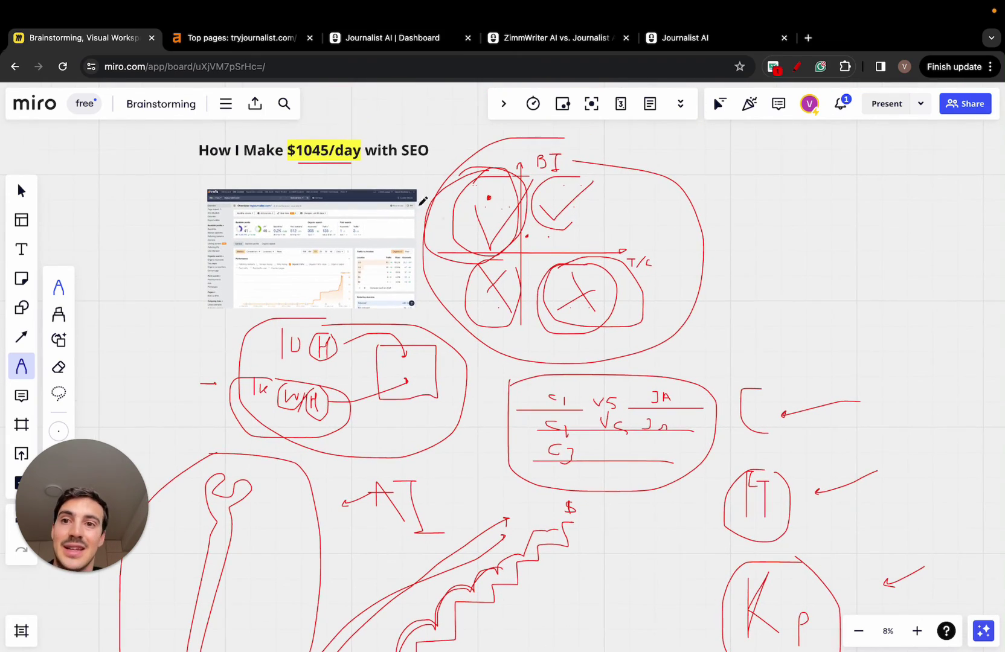
- In Journalist AI, close the article preview and load the tryjournalist.com homepage
{"action": "left_click", "coordinate": [362, 39]}
{"action": "left_click", "coordinate": [114, 106]}
{"action": "left_click", "coordinate": [115, 106]}
{"action": "left_click", "coordinate": [156, 68]}
{"action": "type", "text": "tryj"}
{"action": "key", "text": "Return"}
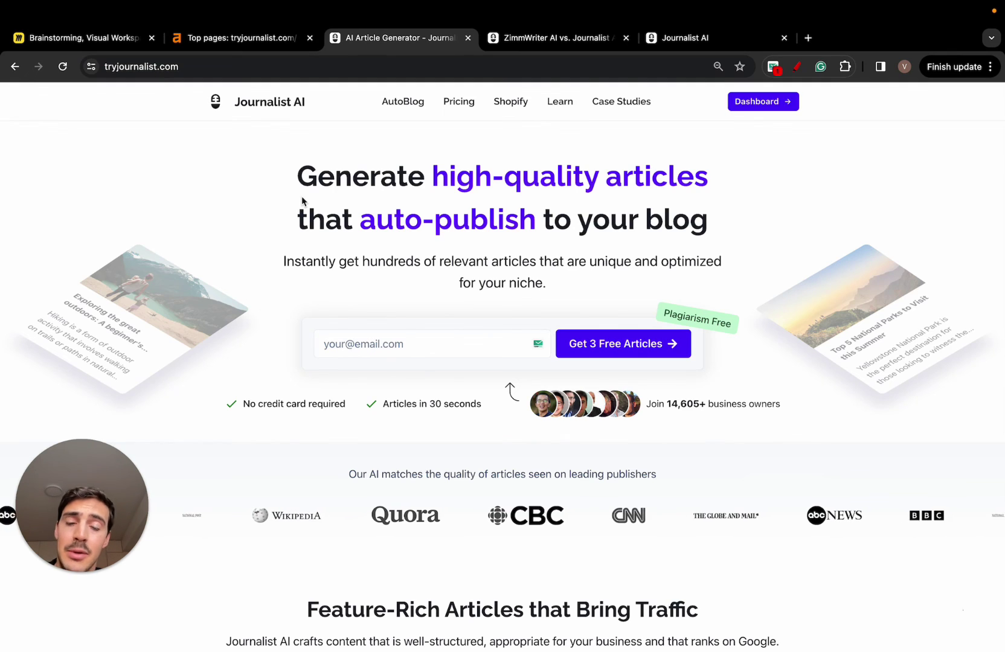
{"action": "left_click_drag", "start_coordinate": [82, 507], "coordinate": [477, 350]}
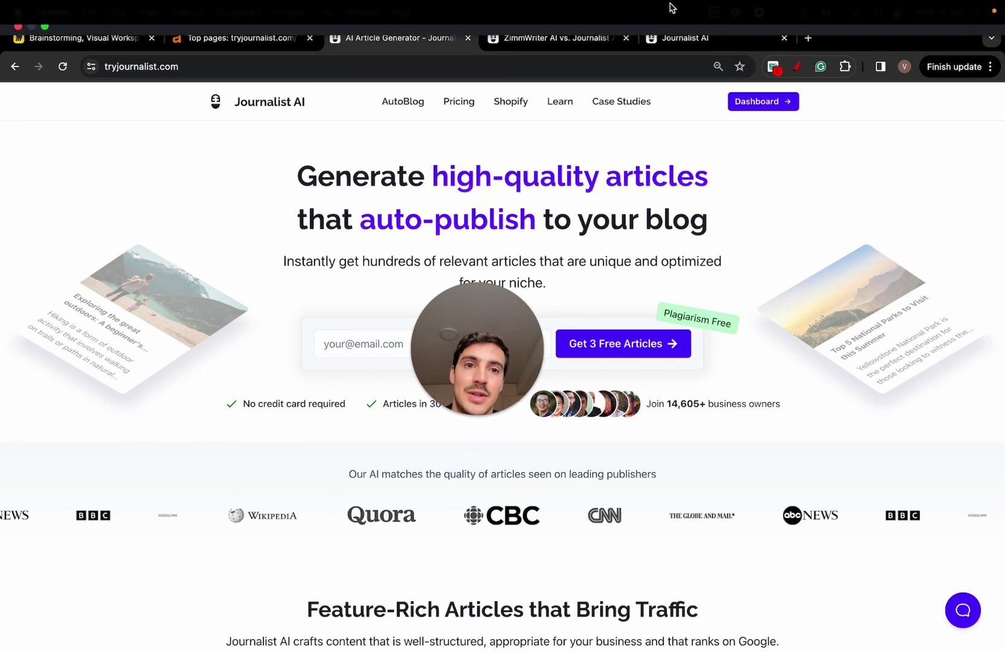